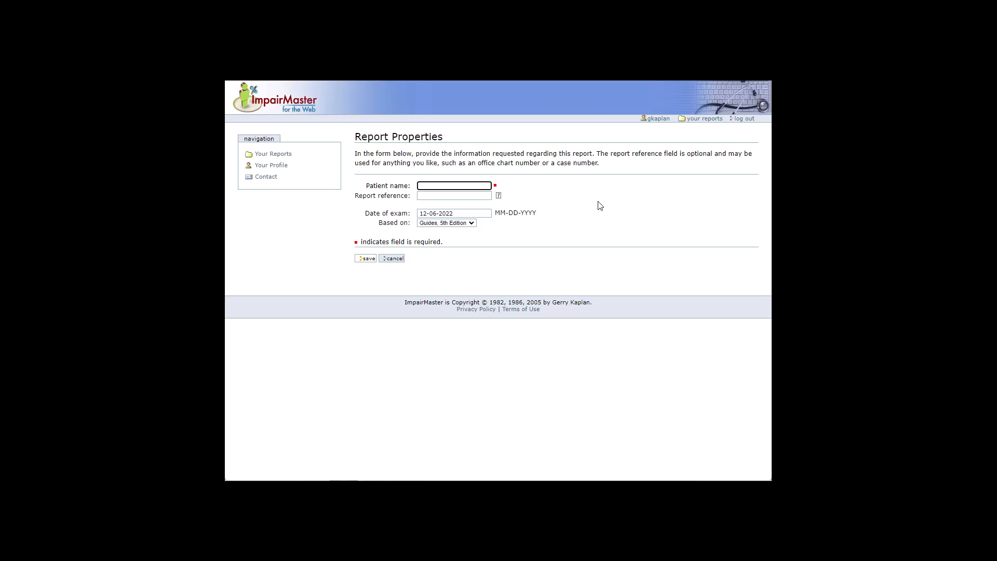
# Step: Fill in the new report's patient name and the reference CHART 123, keeping the exam date and Guides edition, and save it
pyautogui.write('John Doe')
pyautogui.press('Tab')
pyautogui.write('CHART 123')
pyautogui.press('Tab')
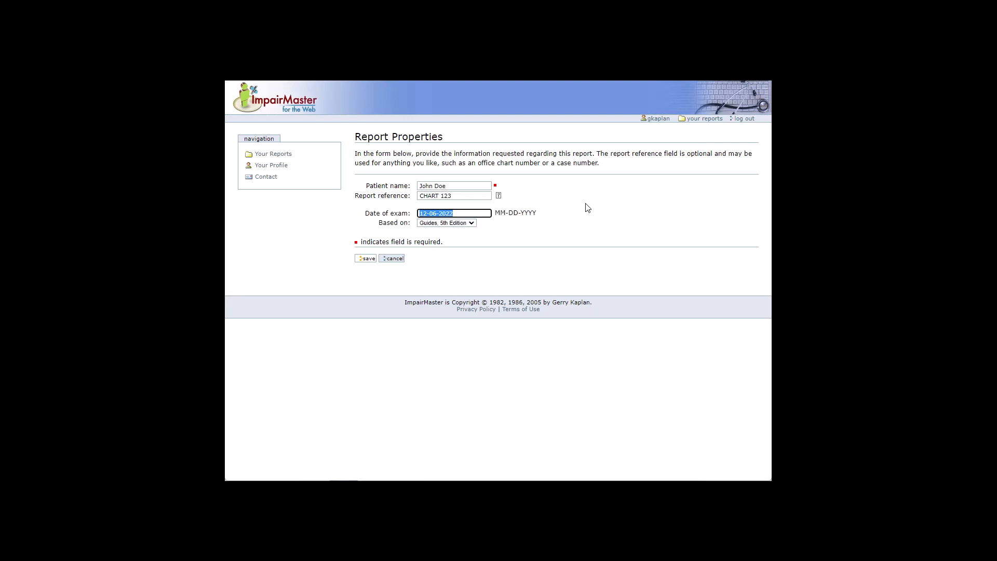
pyautogui.click(365, 263)
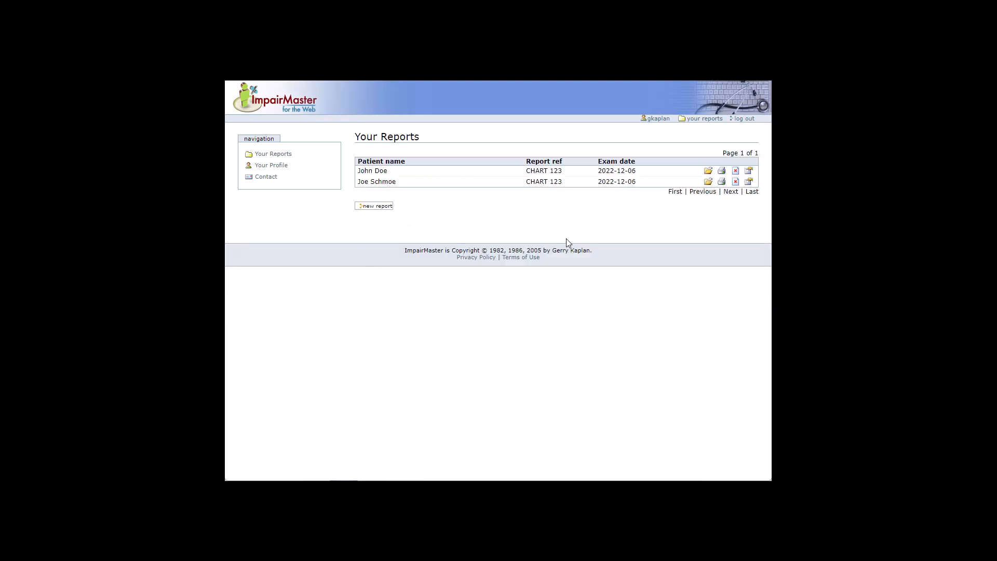
# Step: Open the new CHART 123 report and record a cervical range of motion with flexion 30° and right rotation 30°
pyautogui.click(709, 173)
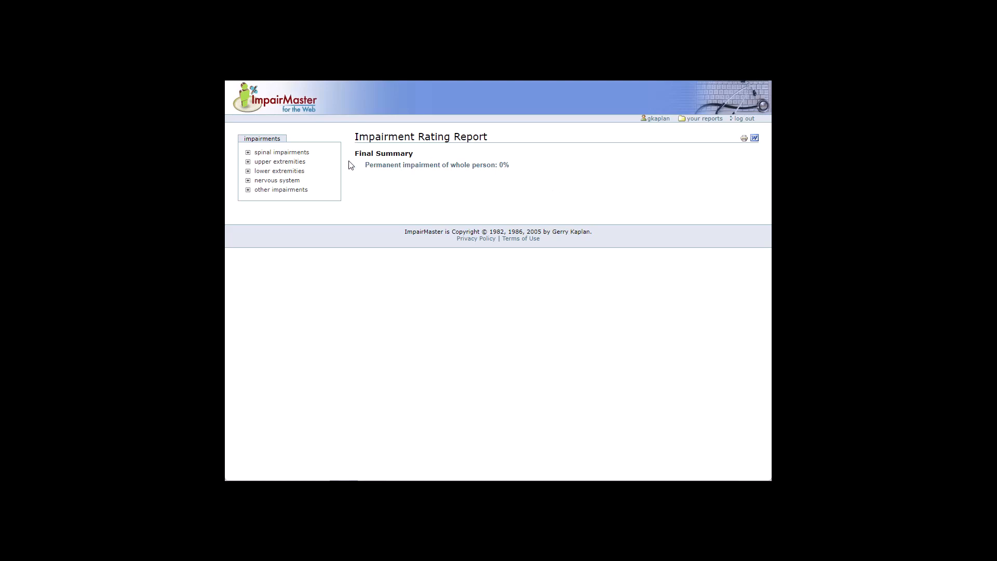
pyautogui.click(248, 154)
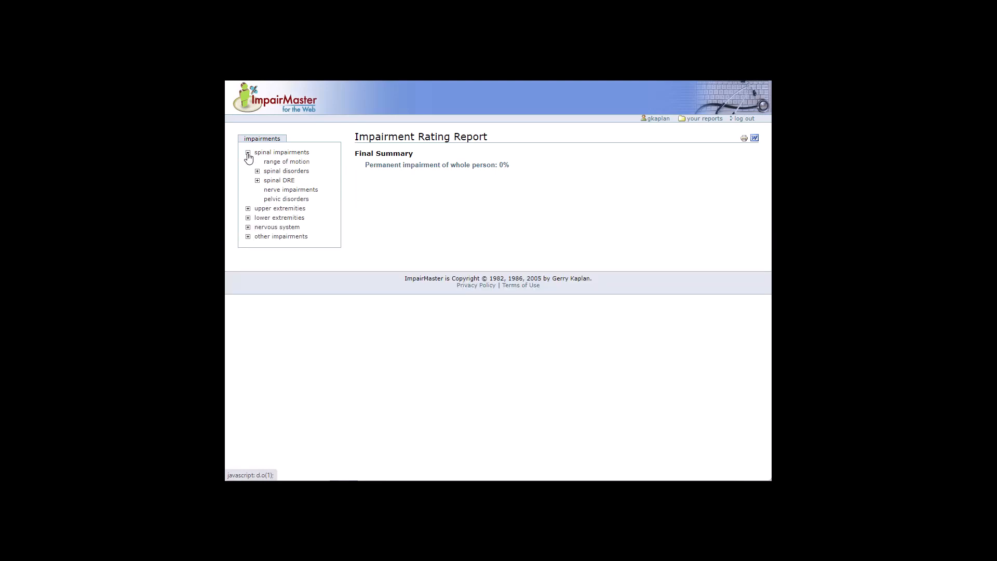
pyautogui.click(280, 166)
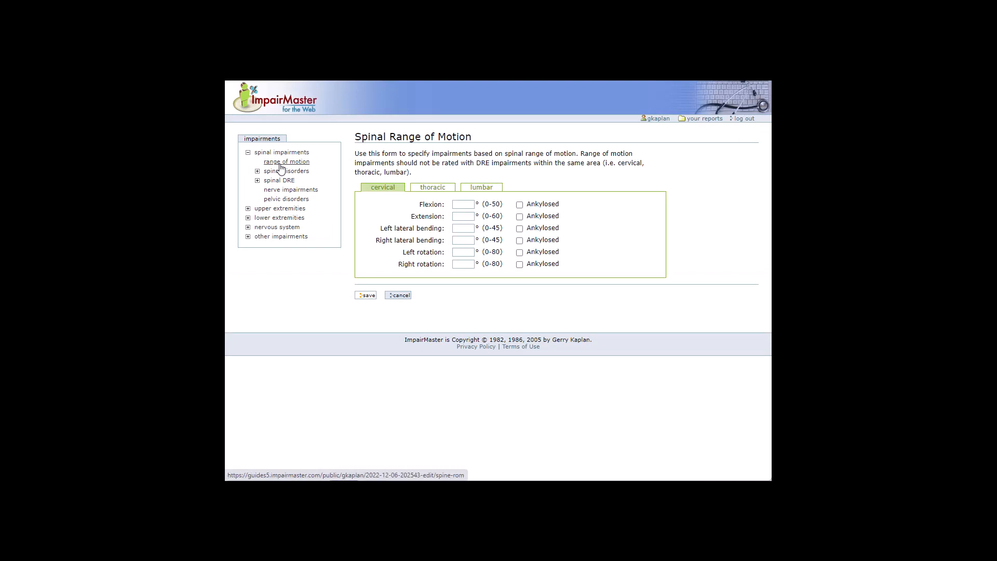
pyautogui.click(456, 205)
pyautogui.write('30')
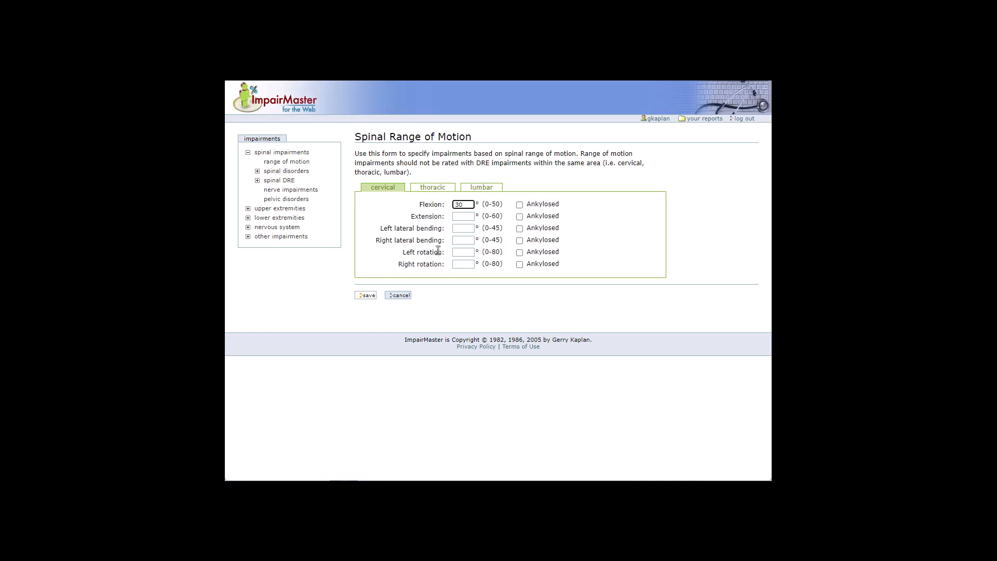
pyautogui.click(457, 265)
pyautogui.write('50')
pyautogui.click(367, 294)
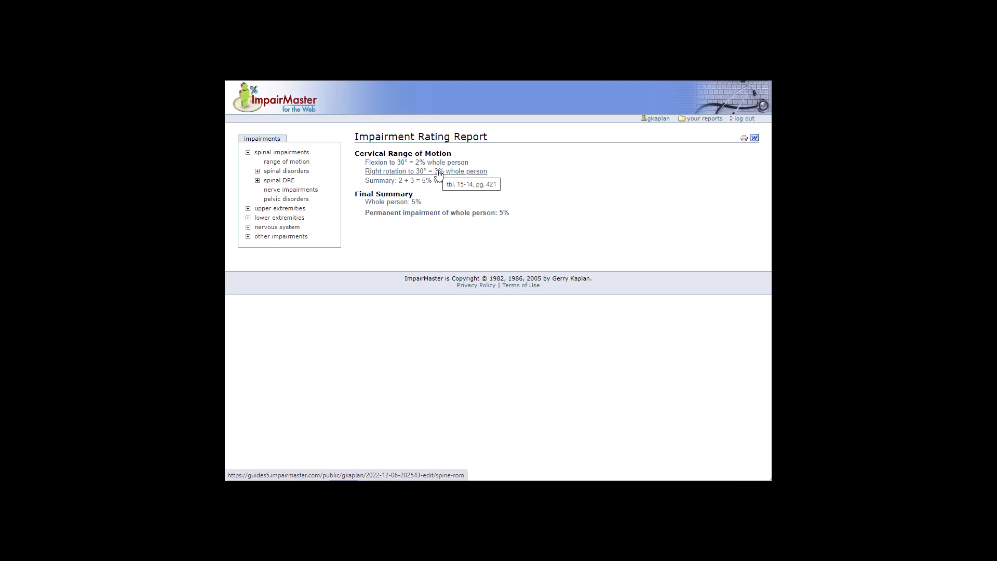
# Step: Add a lumbar spinal disorder for segment L2 with a 20% compression fracture and save it
pyautogui.click(257, 172)
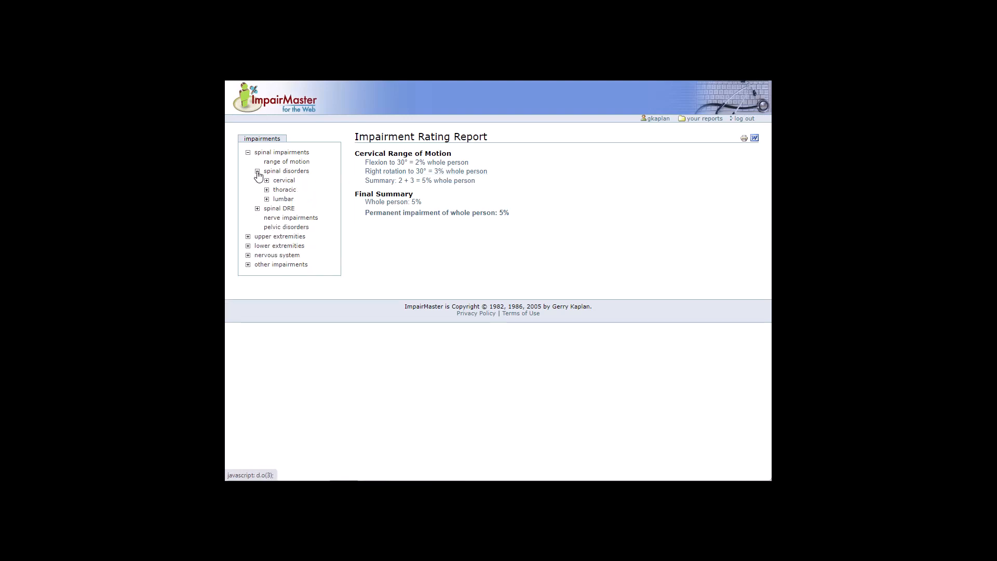
pyautogui.click(267, 200)
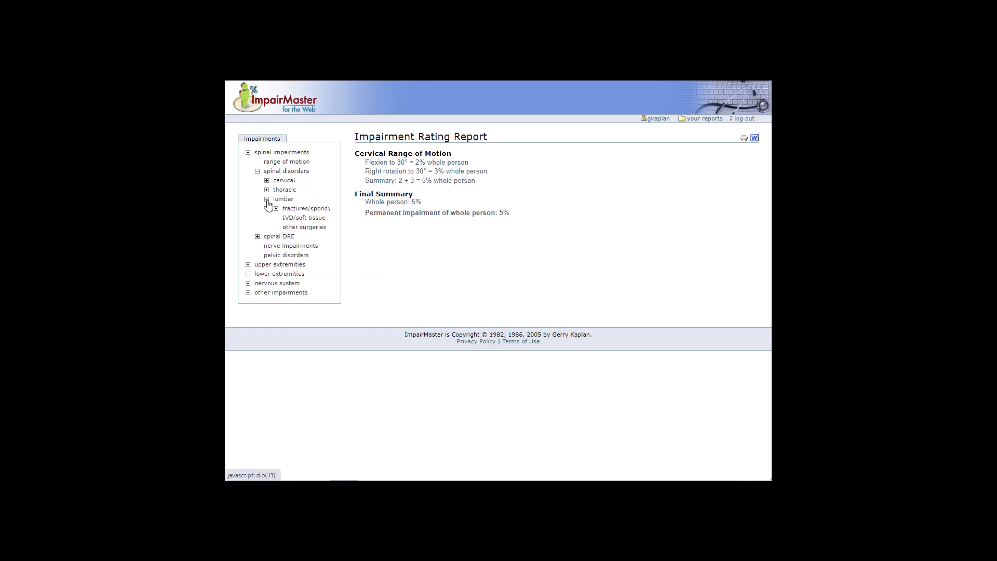
pyautogui.click(297, 210)
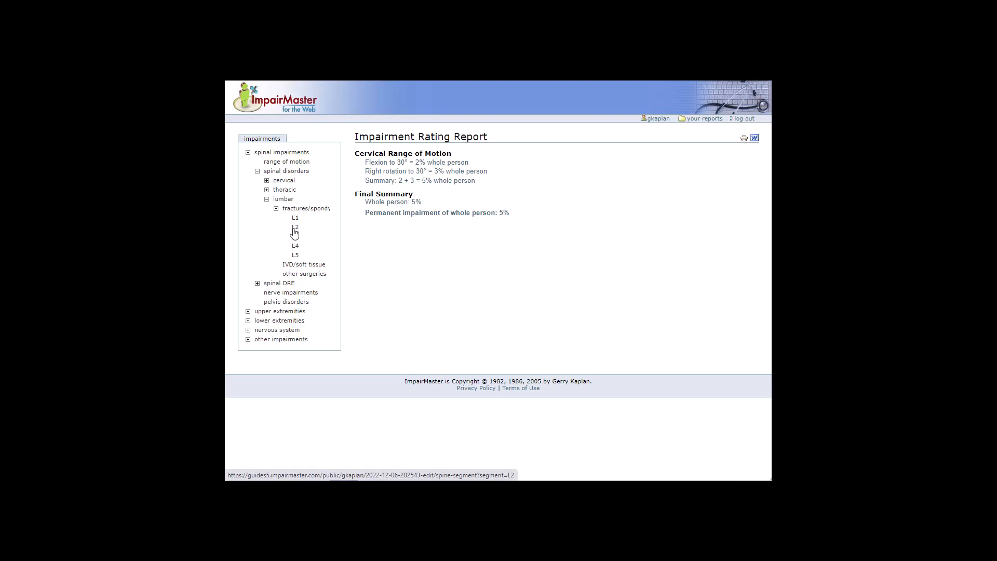
pyautogui.click(294, 229)
pyautogui.click(451, 167)
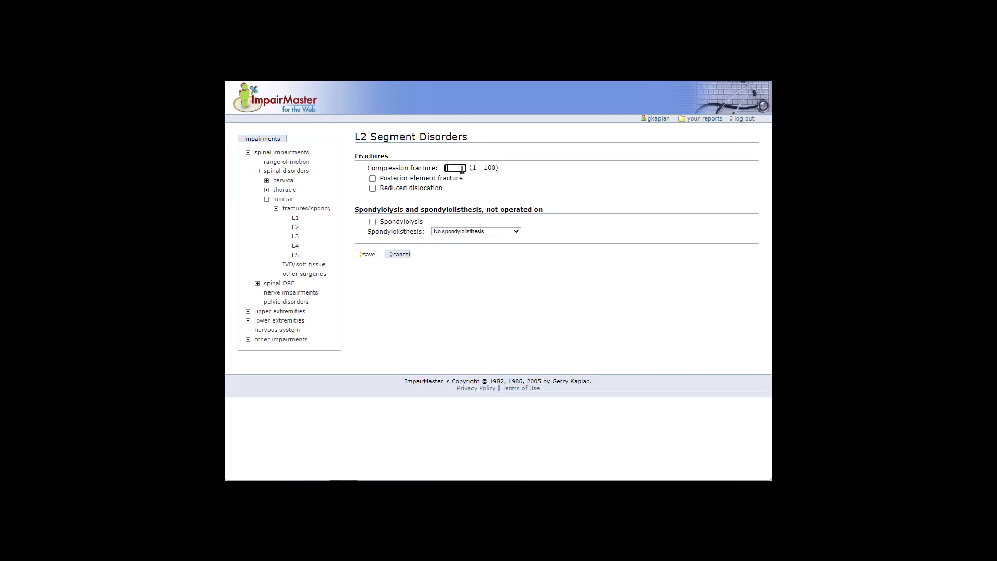
pyautogui.write('20')
pyautogui.click(368, 255)
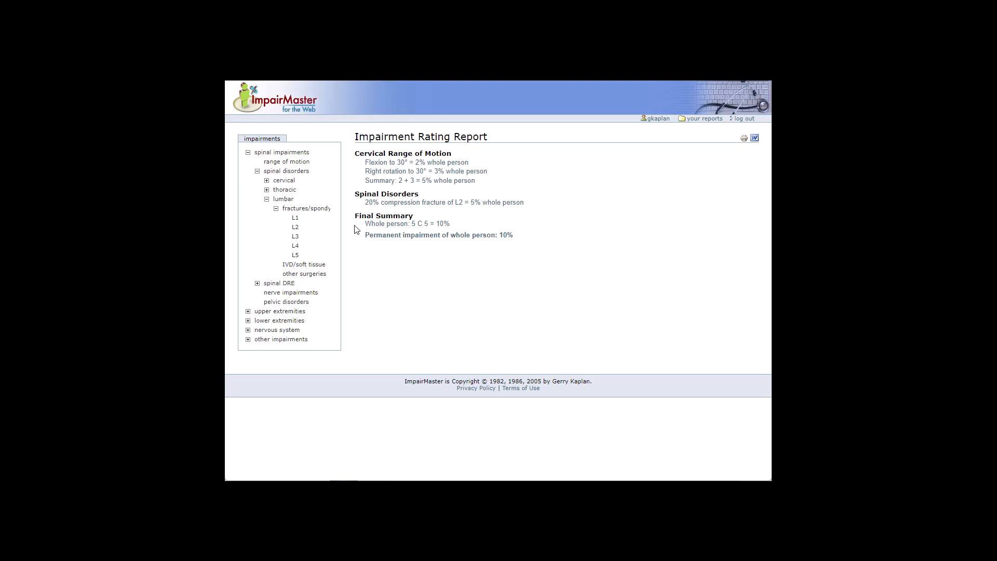
# Step: Add a spinal nerve impairment for the C5 nerve root with left-side sensory deficit 20% and motor deficit 50%, and return to the report
pyautogui.click(291, 293)
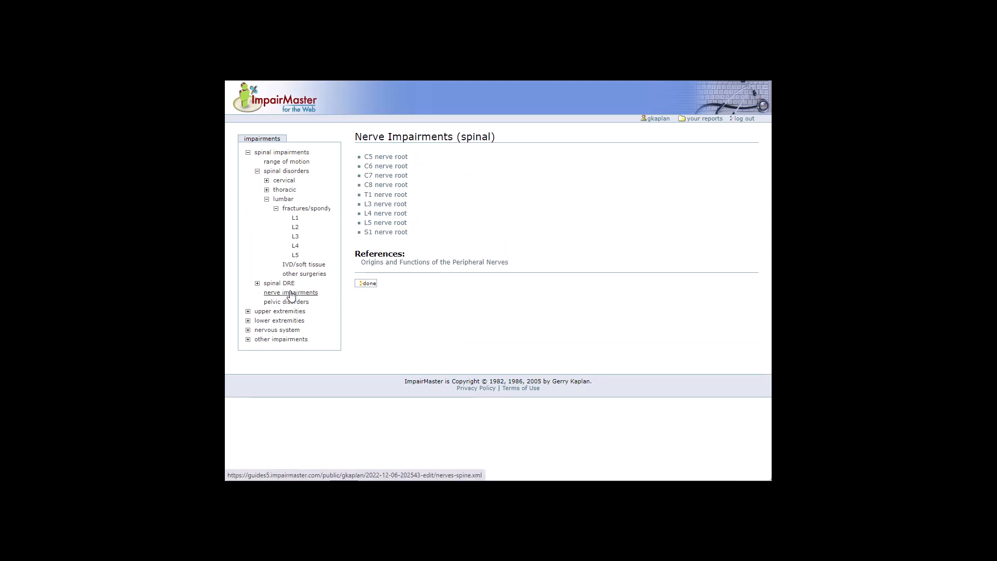
pyautogui.click(398, 160)
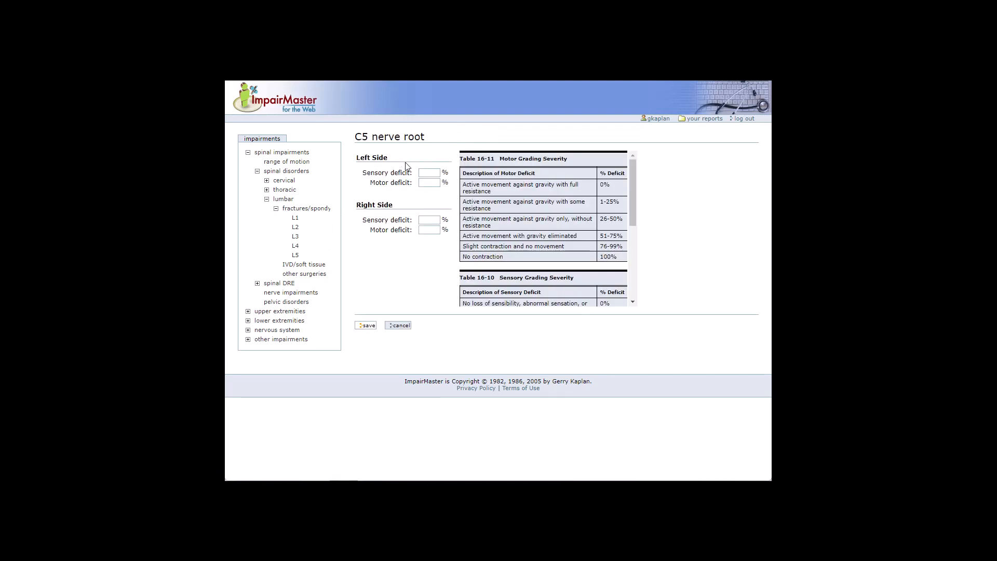
pyautogui.click(429, 172)
pyautogui.write('2')
pyautogui.press('Tab')
pyautogui.write('50')
pyautogui.press('Tab')
pyautogui.click(366, 325)
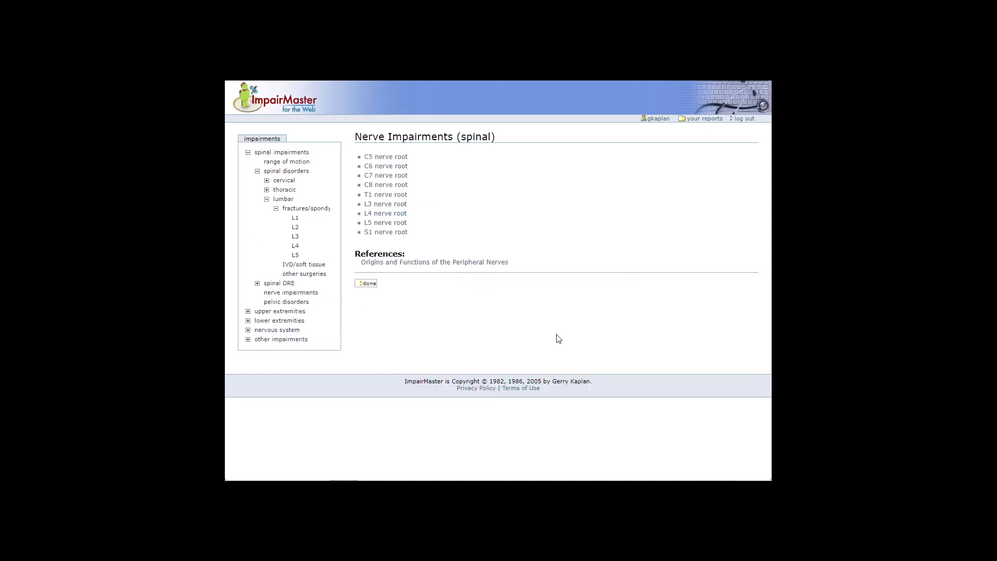
pyautogui.click(367, 285)
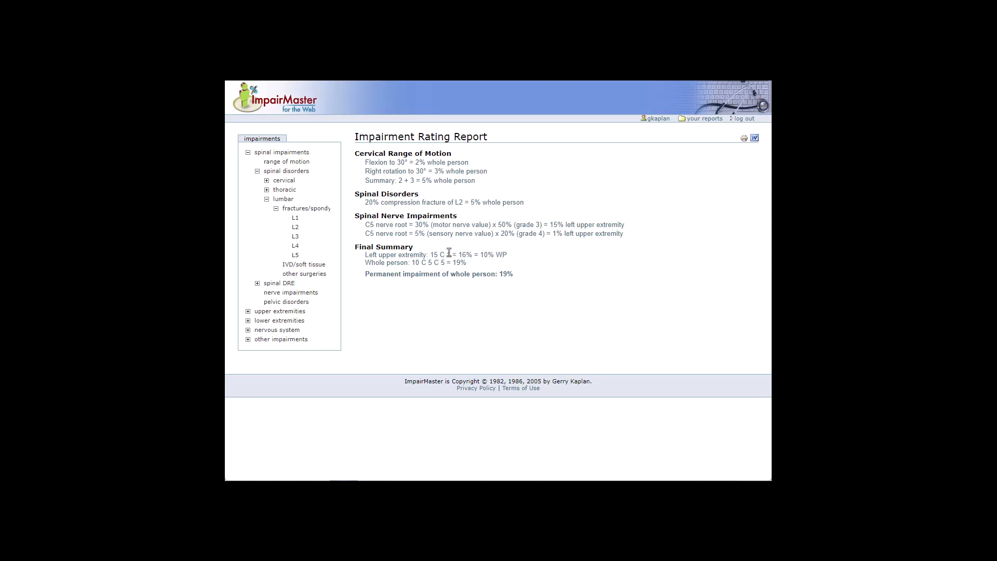
# Step: Examine the final summary's combined left upper extremity value, its whole person conversion and the permanent impairment rating
pyautogui.moveTo(438, 254); pyautogui.dragTo(444, 252)
pyautogui.moveTo(481, 255); pyautogui.dragTo(511, 258)
pyautogui.click(647, 275)
pyautogui.moveTo(499, 274); pyautogui.dragTo(518, 275)
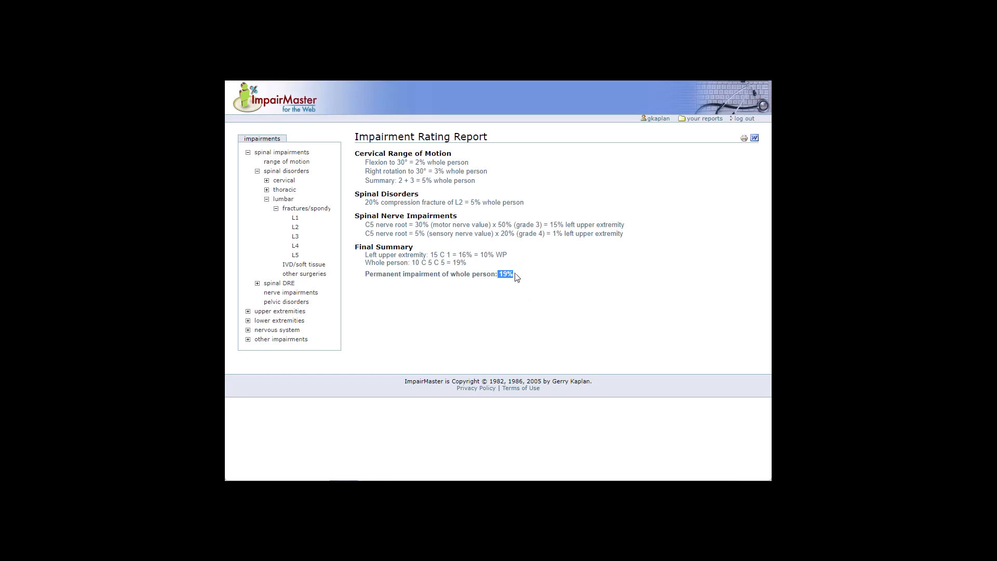
pyautogui.click(614, 276)
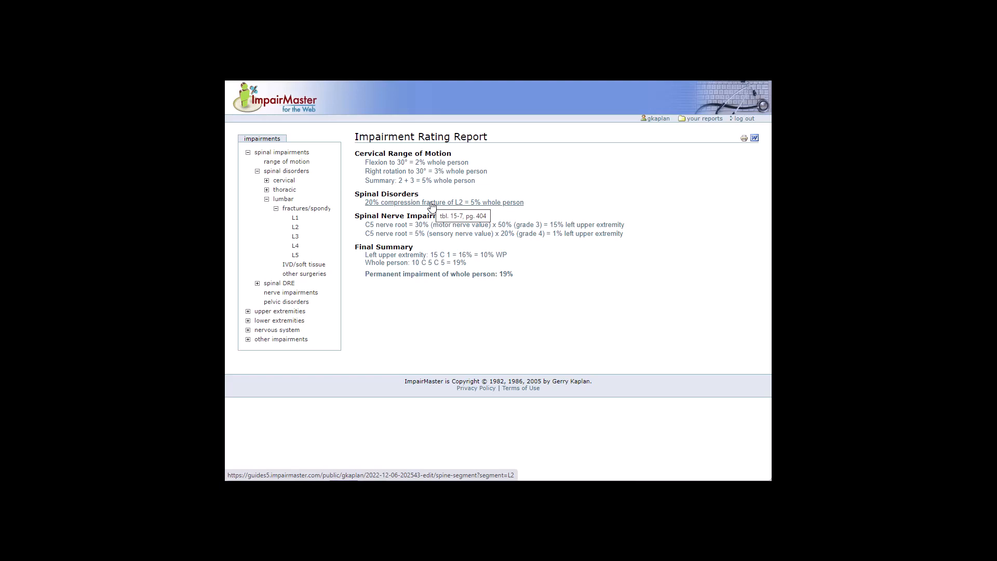
# Step: Add a cervical extension of 30° to the range of motion entry, save it, and generate the printable PDF report
pyautogui.click(431, 163)
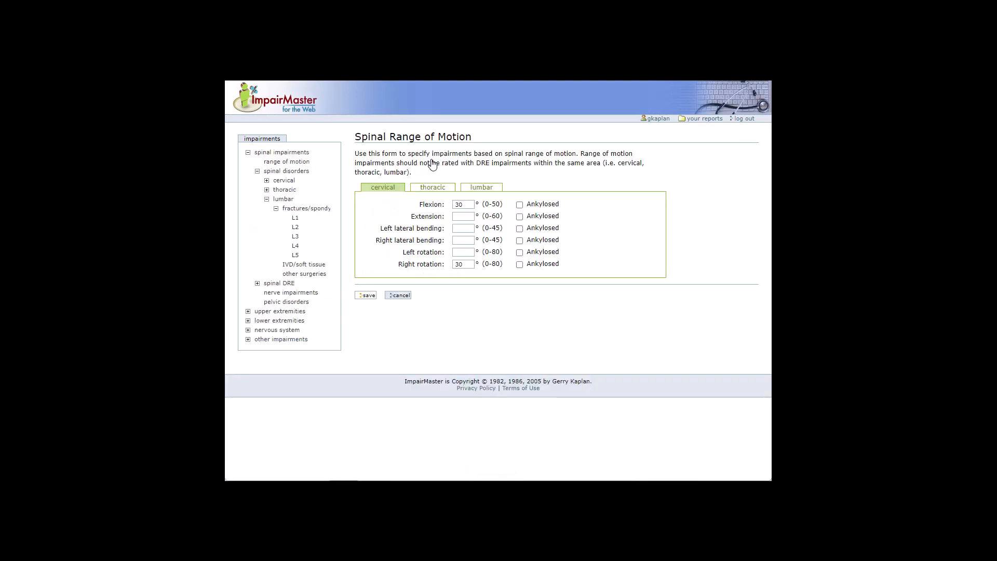
pyautogui.click(461, 217)
pyautogui.write('30')
pyautogui.click(370, 297)
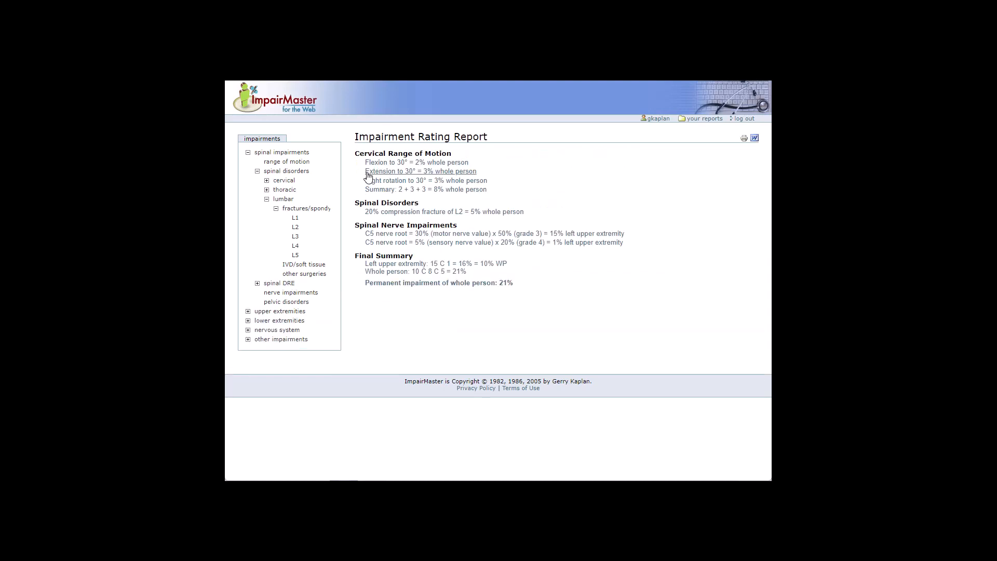
pyautogui.moveTo(367, 177)
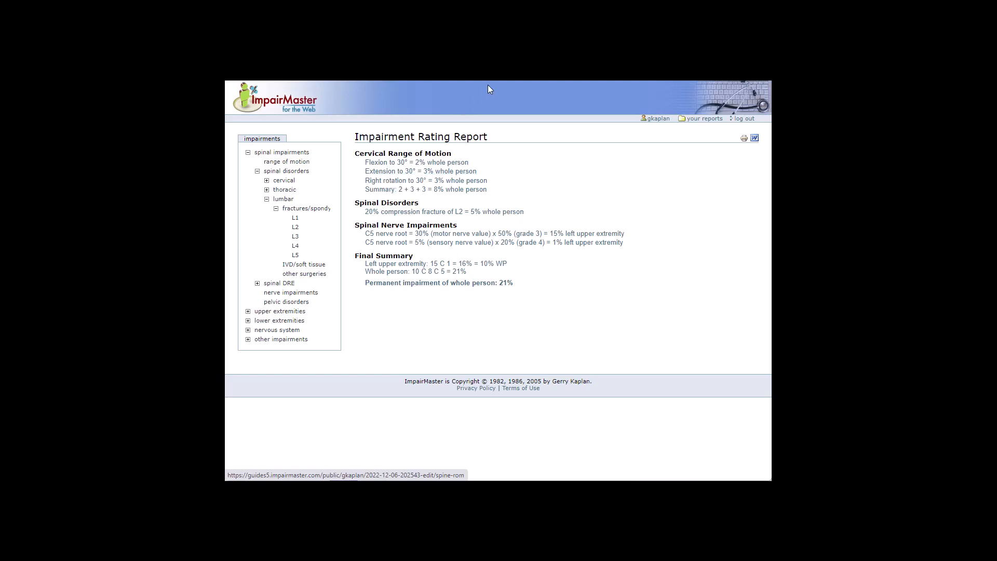
pyautogui.click(745, 140)
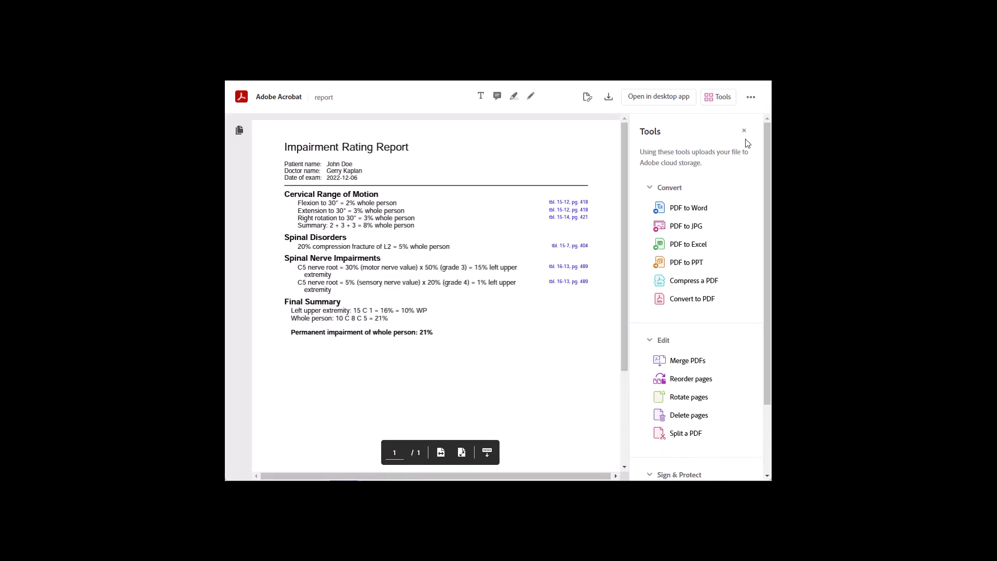
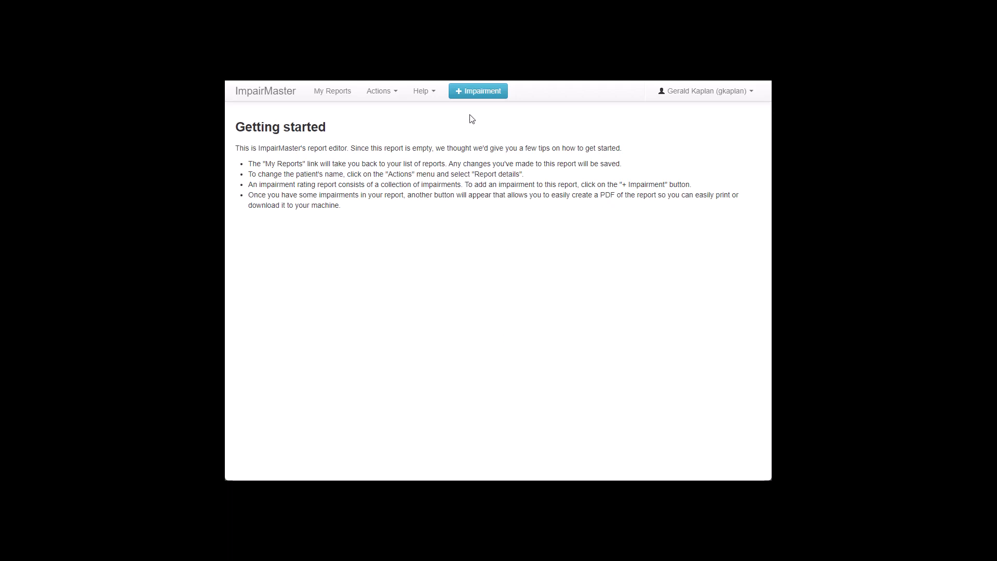
# Step: Add a cervical spine impairment to the empty report with the diagnosis Intervertebral disc herniation and/or AOMSI
pyautogui.click(477, 96)
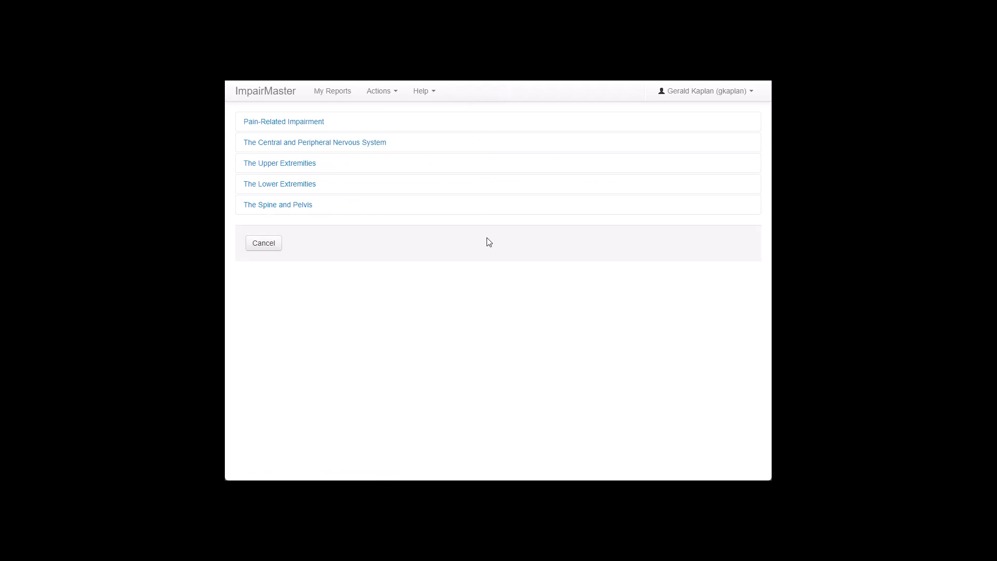
pyautogui.click(262, 207)
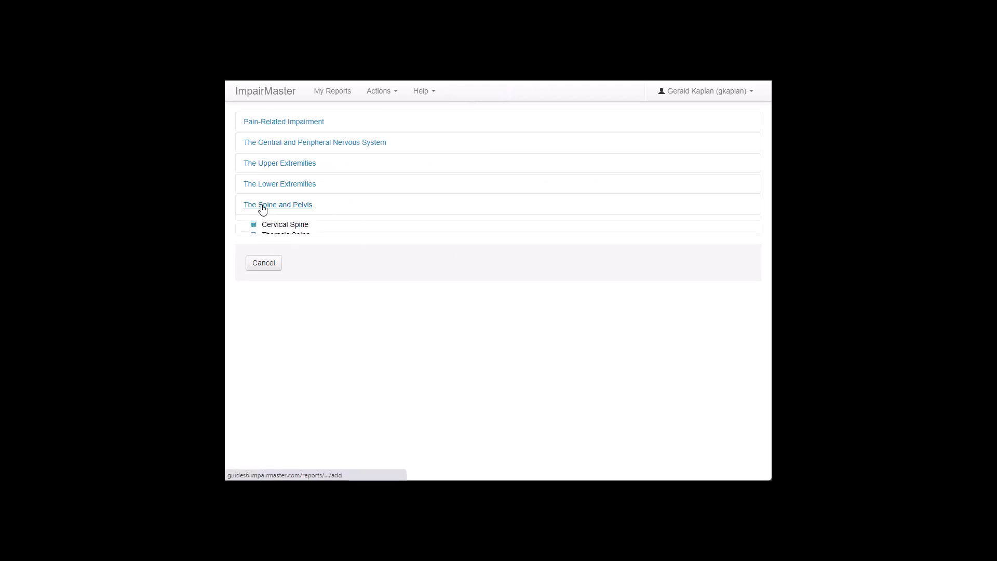
pyautogui.click(288, 225)
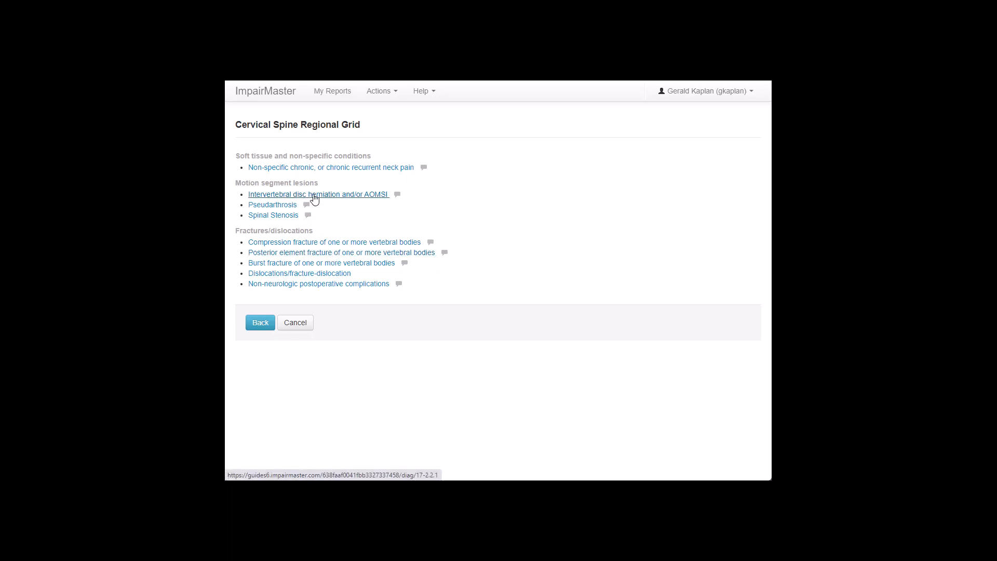
pyautogui.click(314, 196)
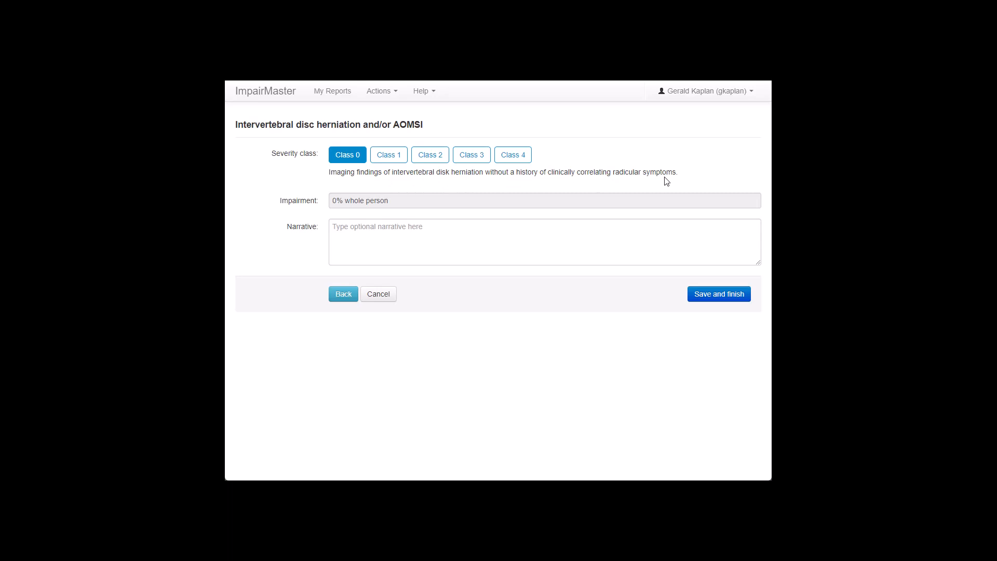
# Step: Compare the descriptions of severity classes 1 to 4 and set the disc herniation's severity to Class 2
pyautogui.click(396, 158)
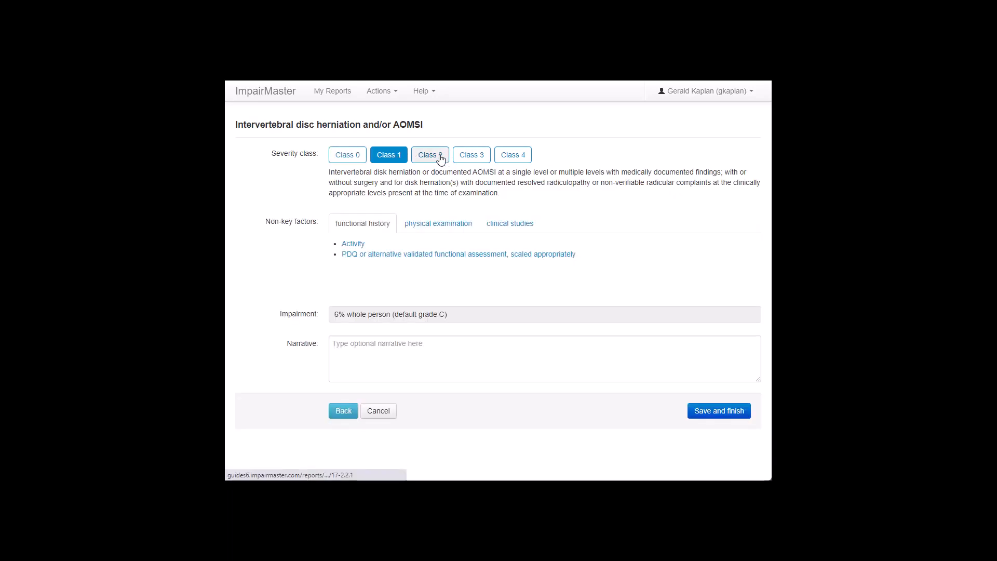
pyautogui.click(443, 158)
pyautogui.click(473, 159)
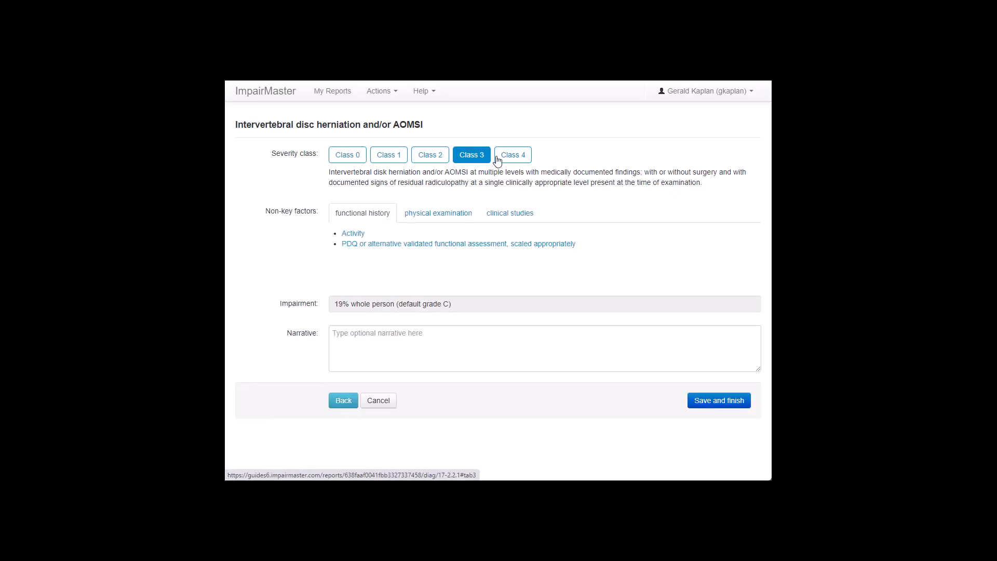
pyautogui.click(515, 161)
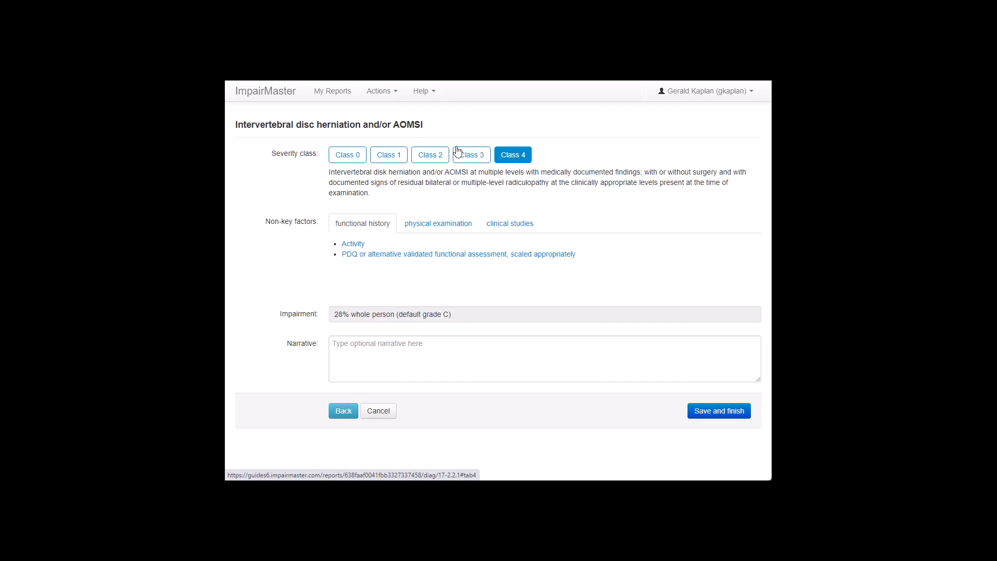
pyautogui.click(430, 160)
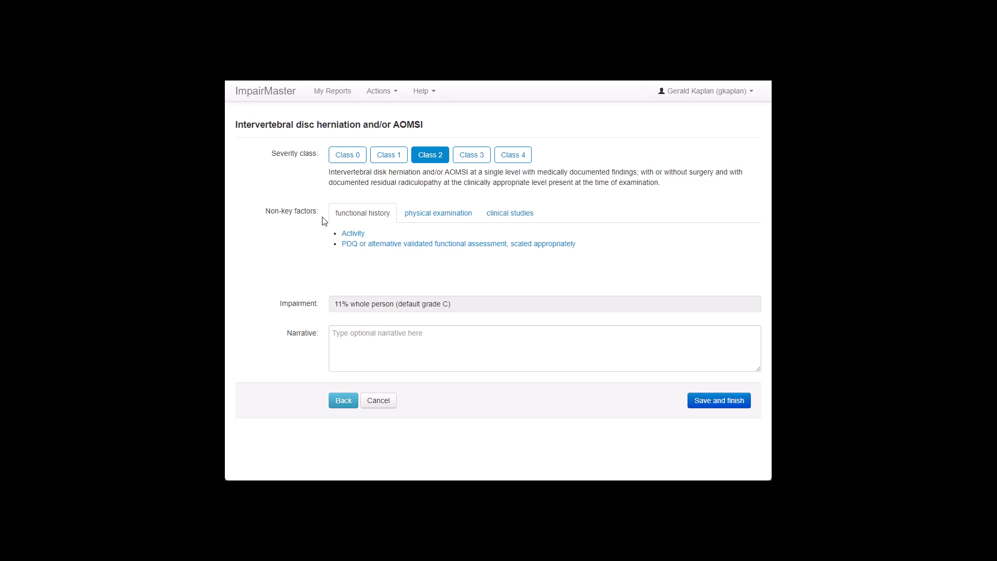
# Step: Add the PDQ functional assessment as a non-key factor with Grade 3 - Severe disability and save it
pyautogui.click(358, 246)
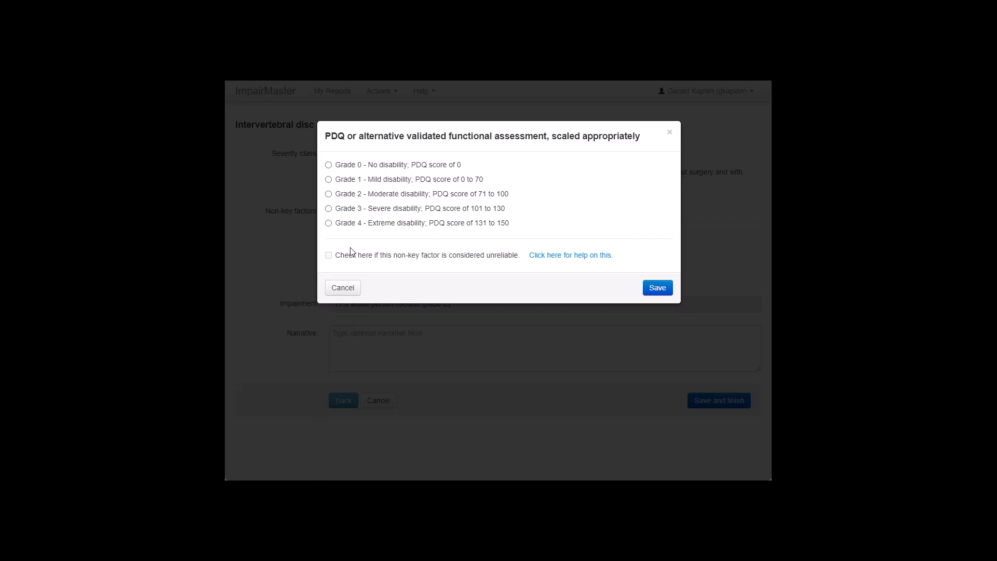
pyautogui.click(329, 208)
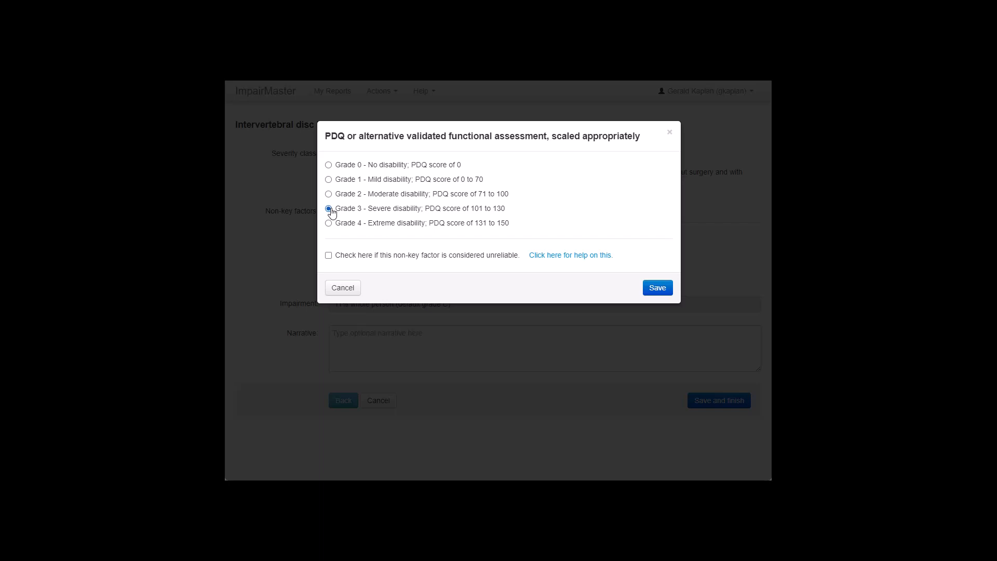
pyautogui.click(654, 294)
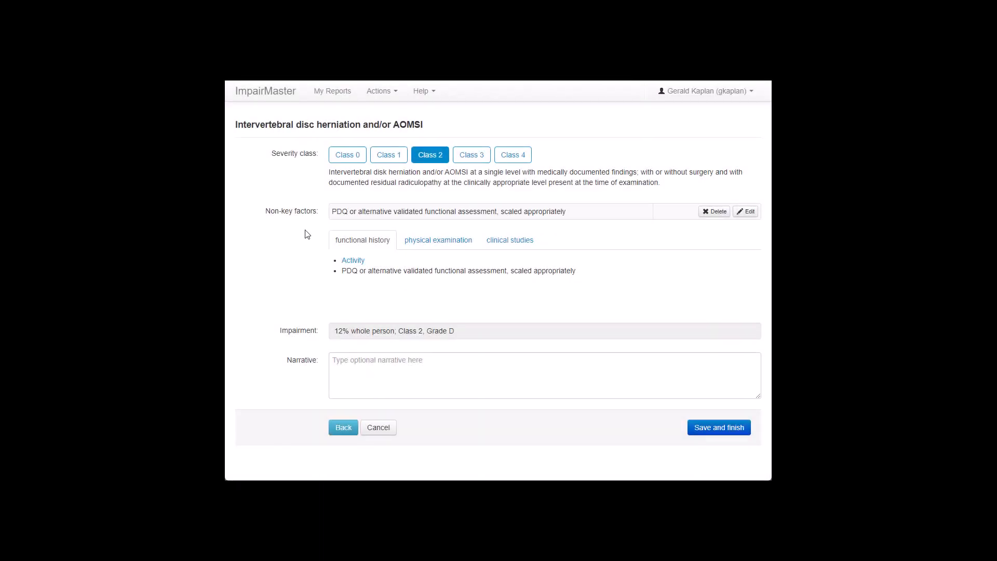
pyautogui.moveTo(331, 212); pyautogui.dragTo(468, 238)
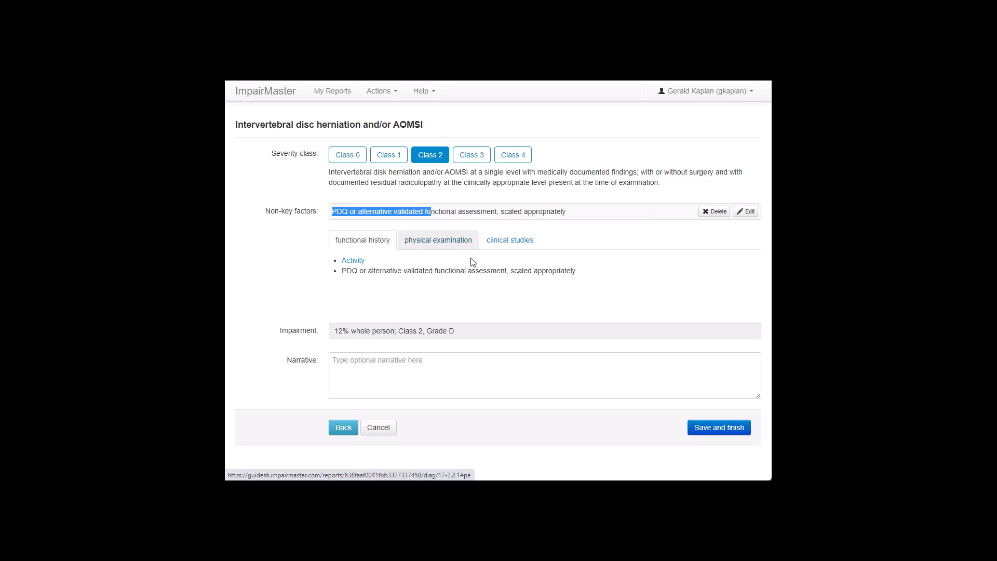
# Step: Add the physical examination factor Sensory deficit as a non-key factor with Grade 2 - Diminished light touch and save it
pyautogui.moveTo(334, 333); pyautogui.dragTo(352, 334)
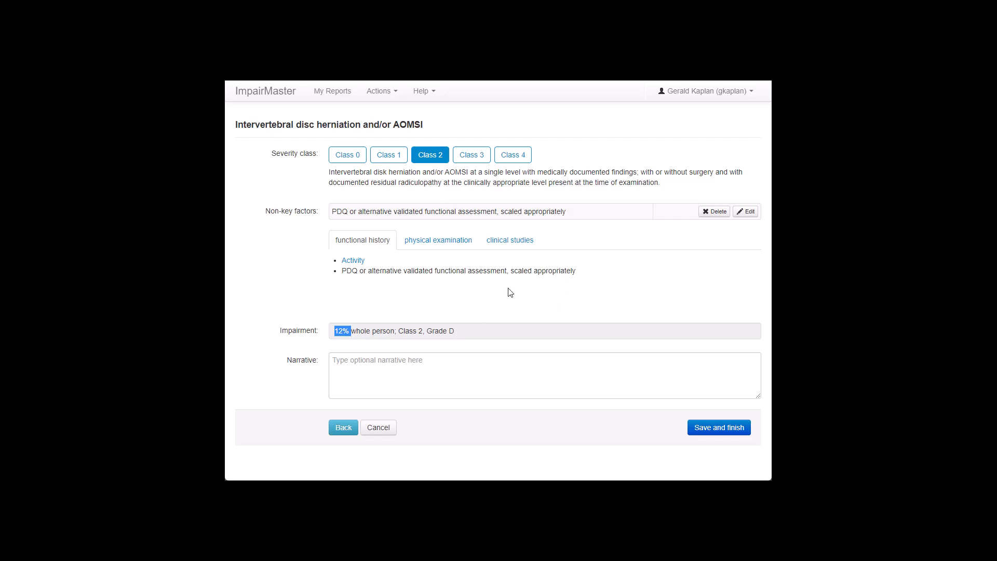
pyautogui.moveTo(449, 333); pyautogui.dragTo(458, 334)
pyautogui.click(521, 311)
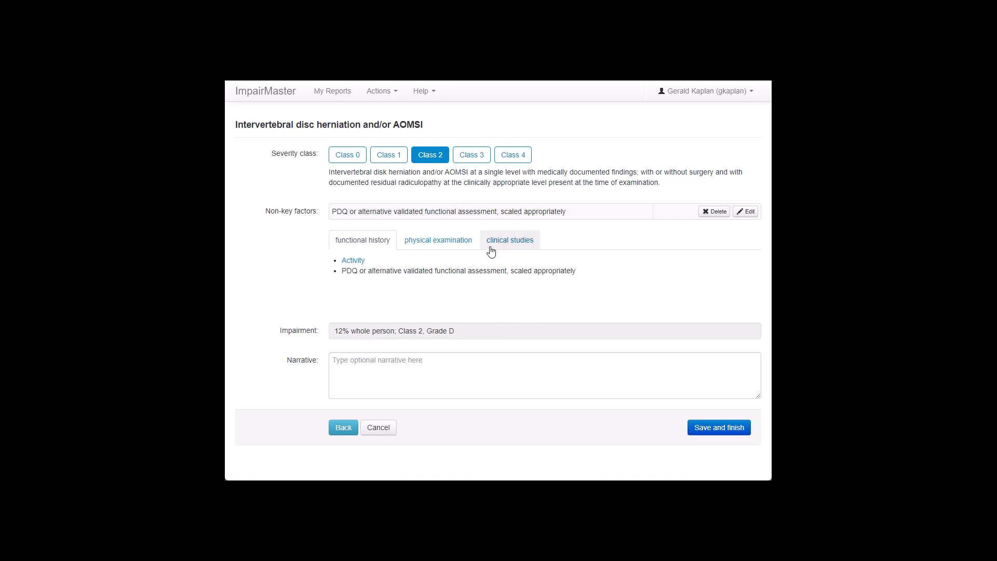
pyautogui.click(459, 242)
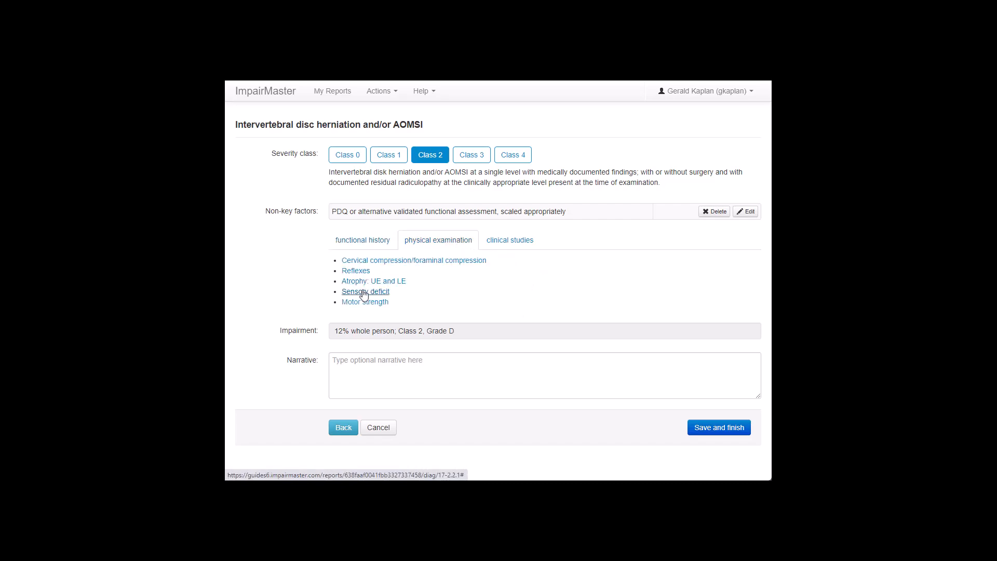
pyautogui.click(365, 292)
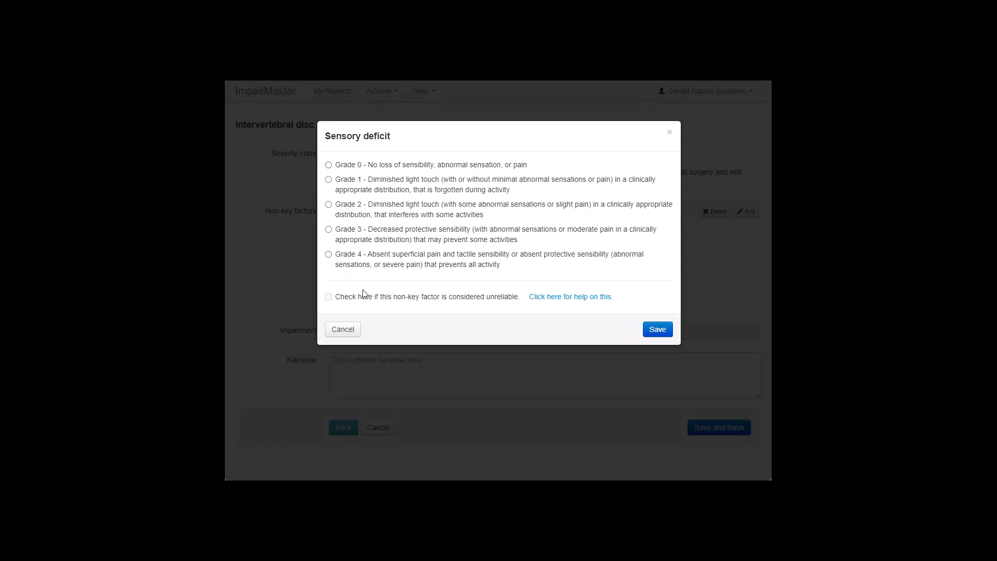
pyautogui.click(328, 205)
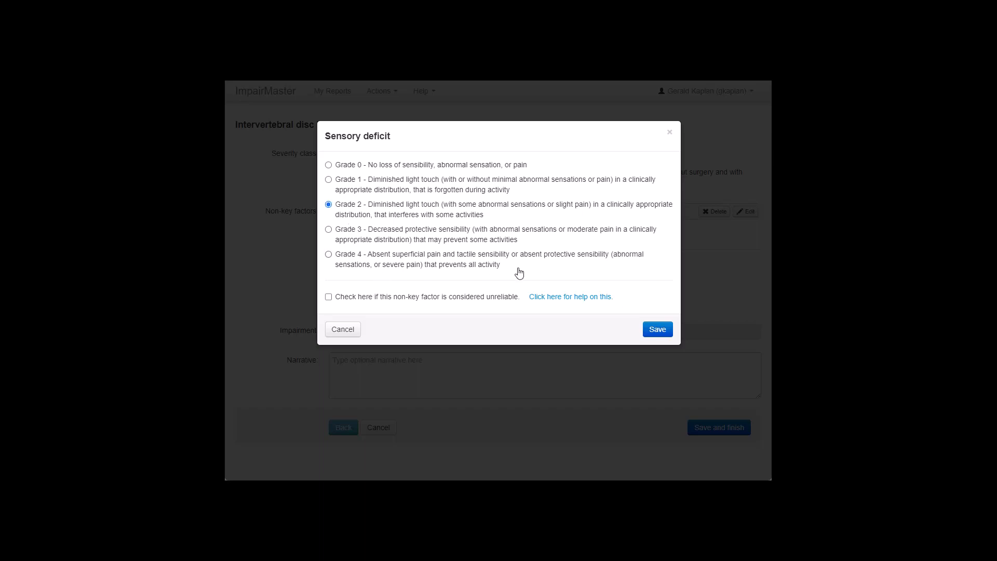
pyautogui.click(656, 331)
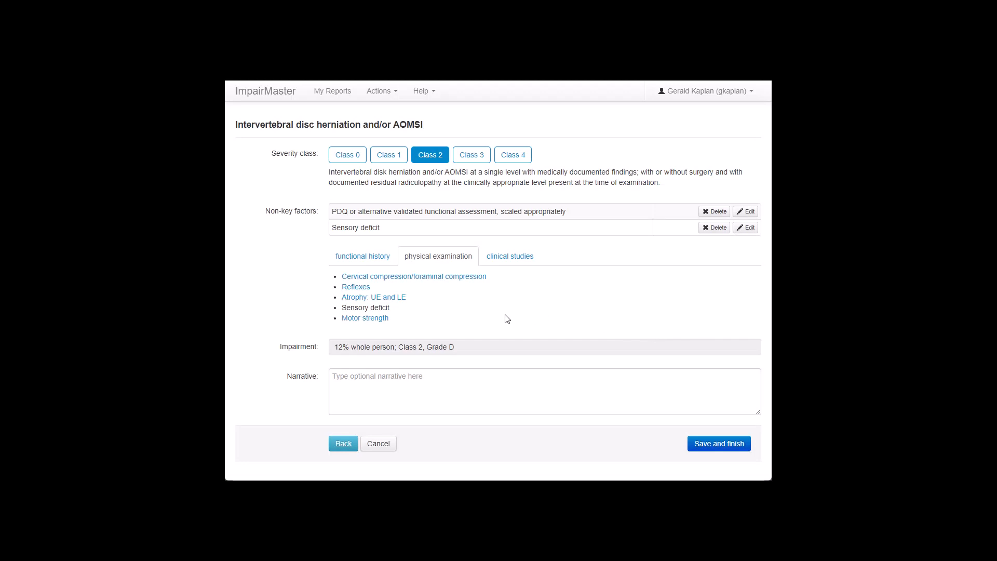
# Step: Add Motor strength as a non-key factor with Grade 2 - Active movement against gravity only, without resistance (3/5), and save it
pyautogui.click(372, 320)
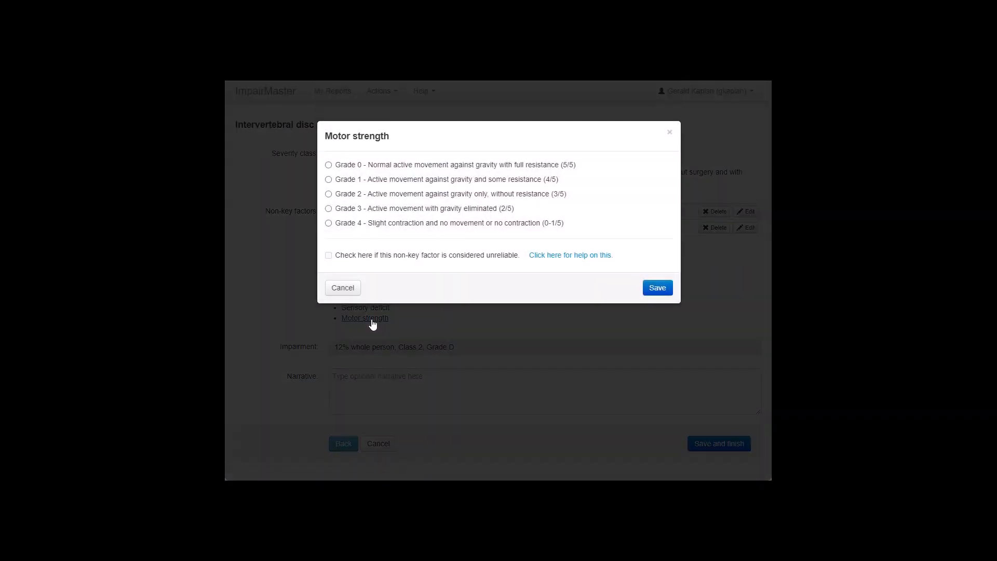
pyautogui.click(328, 195)
pyautogui.click(649, 290)
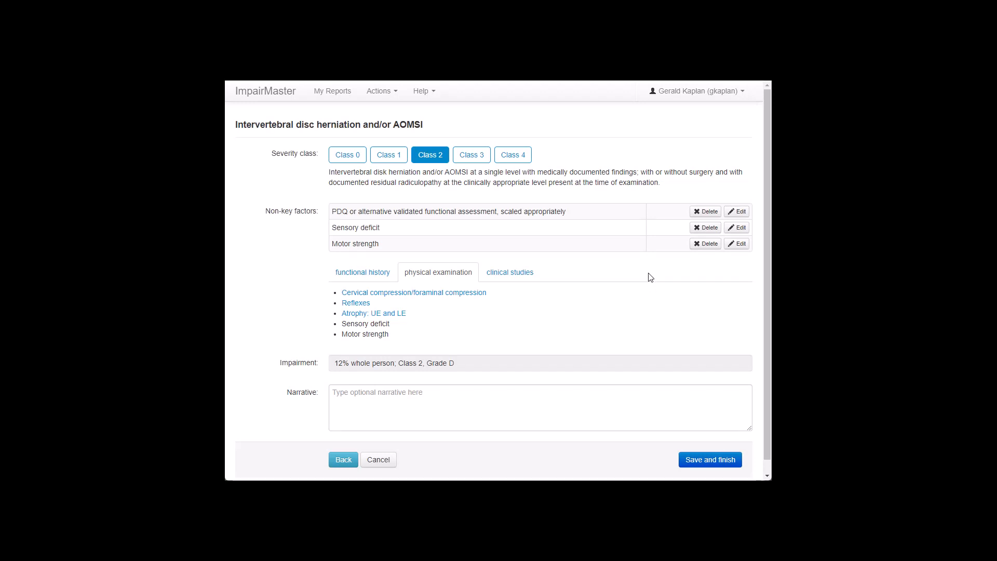
# Step: Add the clinical studies factor Imaging studies: Radiographs, bone scan, MRI with Grade 2 and save it
pyautogui.click(510, 274)
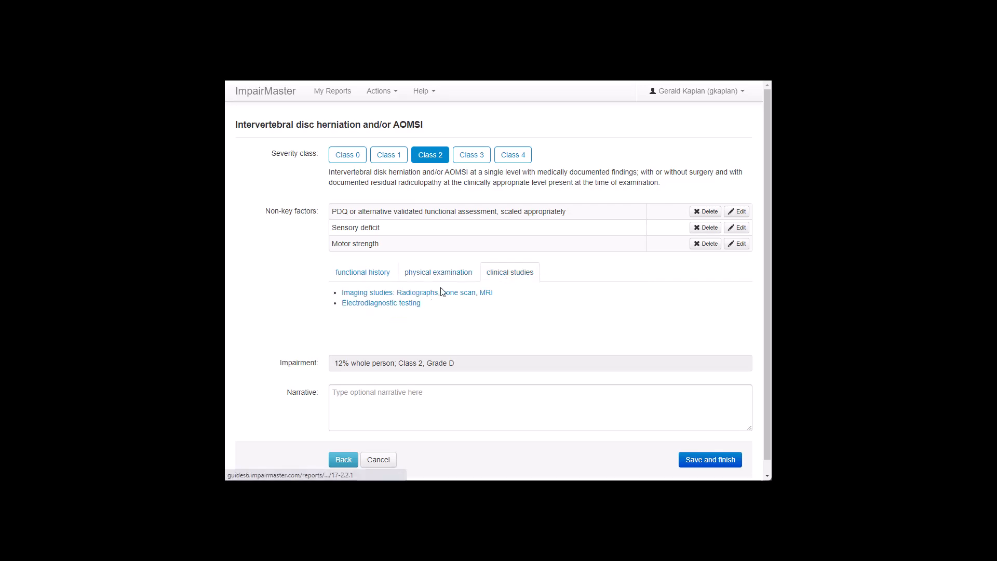
pyautogui.click(403, 296)
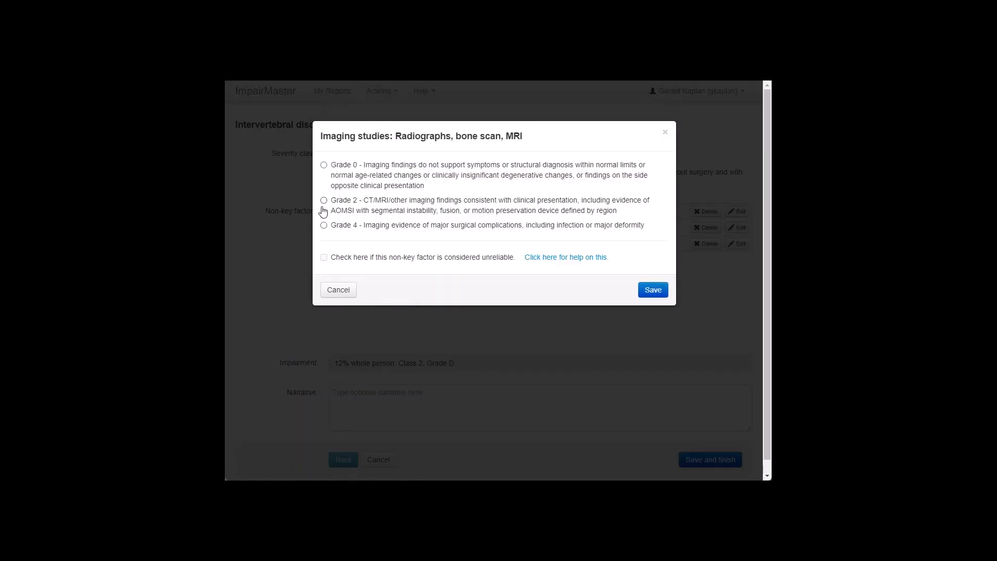
pyautogui.click(324, 201)
pyautogui.click(653, 291)
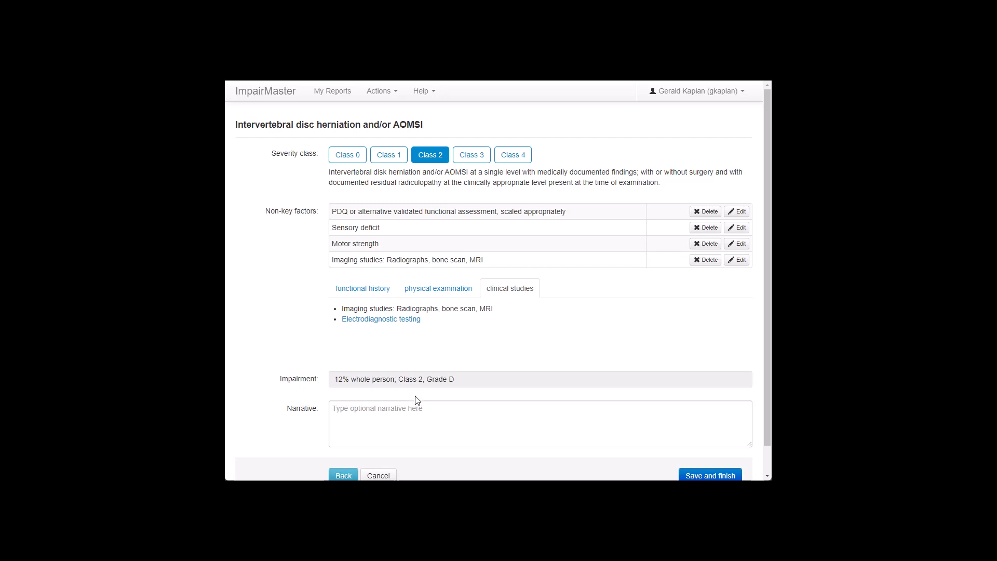
# Step: Enter the narrative "The patient was very cooperative during the exam." and save the finished disc herniation entry
pyautogui.click(428, 420)
pyautogui.write('The patien')
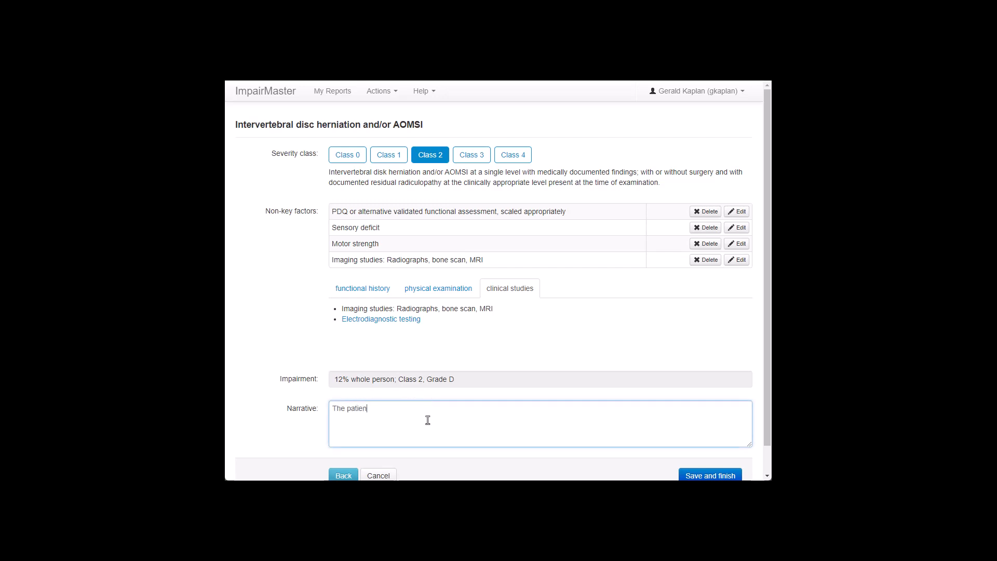
pyautogui.write('t was very cooperative during the exam.')
pyautogui.click(696, 476)
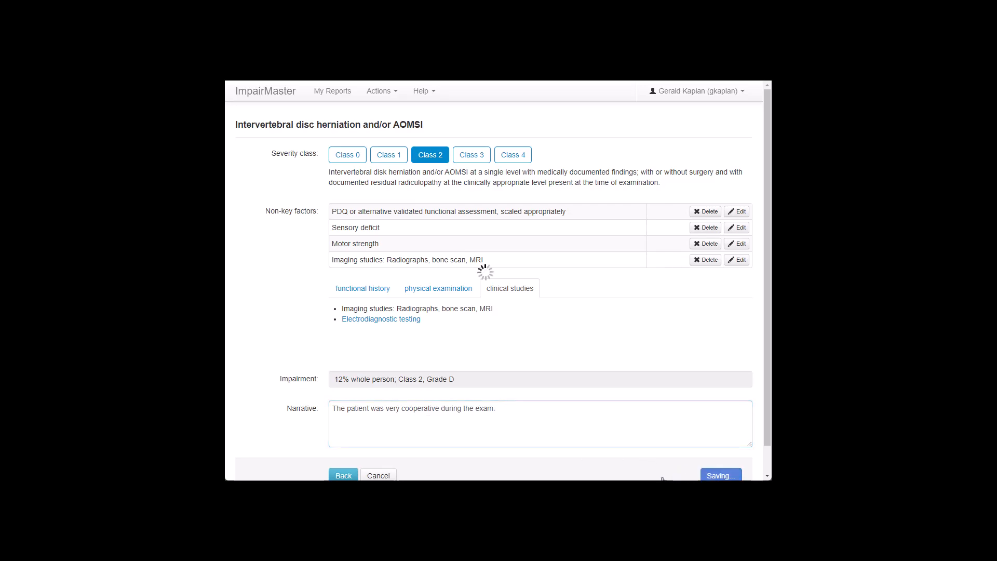
# Step: Review the disc herniation report text, its net adjustment table and the final whole person impairment
pyautogui.scroll(-3, 618, 412)
pyautogui.scroll(2, 618, 412)
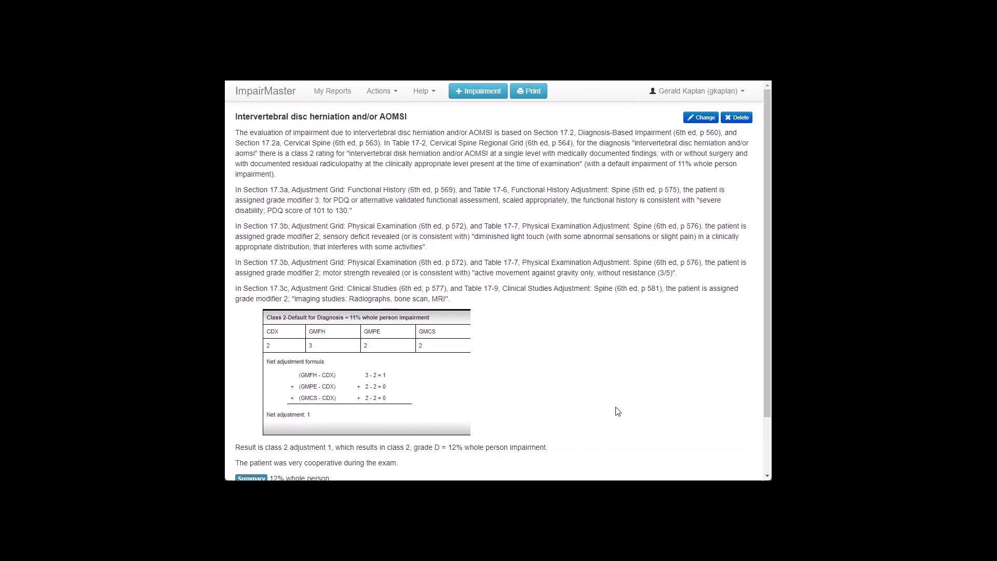
pyautogui.scroll(-2, 618, 412)
pyautogui.scroll(1, 618, 411)
pyautogui.scroll(-2, 626, 358)
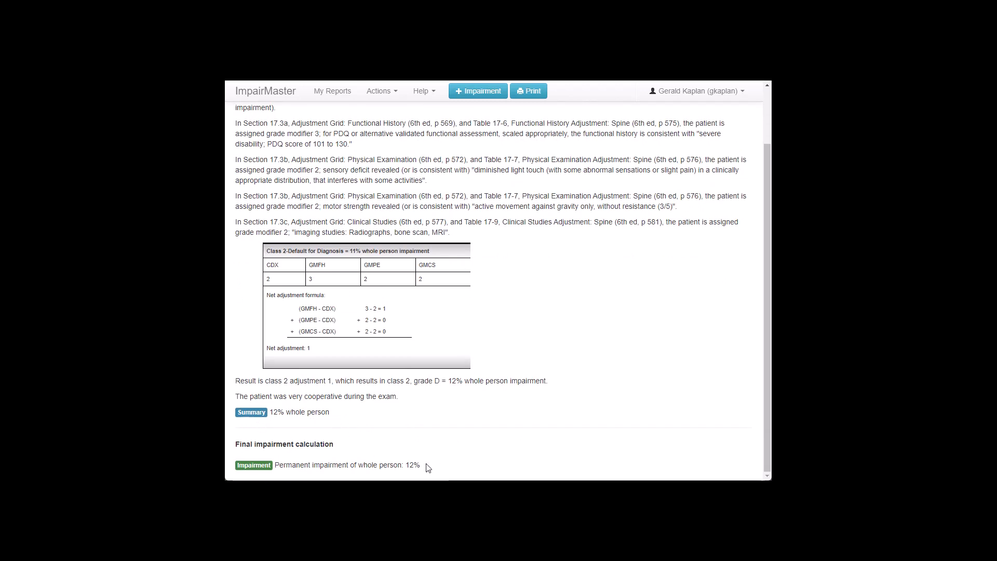
pyautogui.moveTo(427, 465); pyautogui.dragTo(403, 465)
pyautogui.scroll(1, 437, 218)
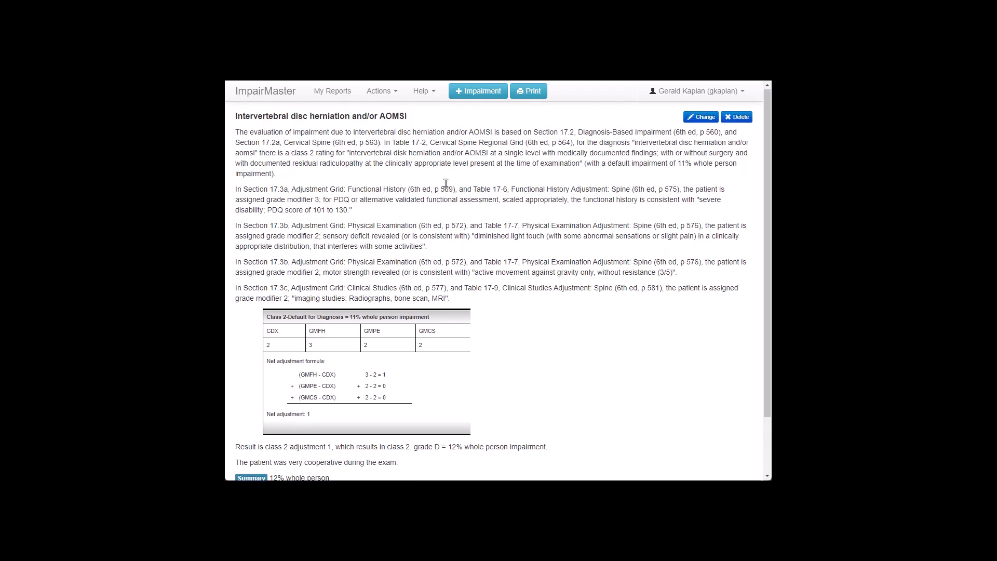
# Step: Add an upper extremity shoulder impairment with the diagnosis Shoulder sprain/strain and set its severity to Class 1
pyautogui.click(485, 94)
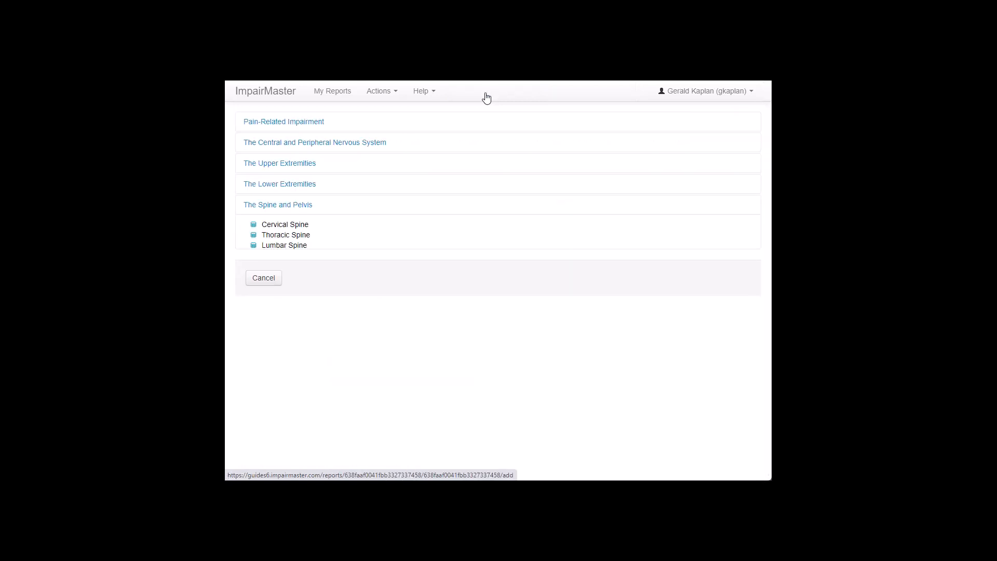
pyautogui.click(290, 164)
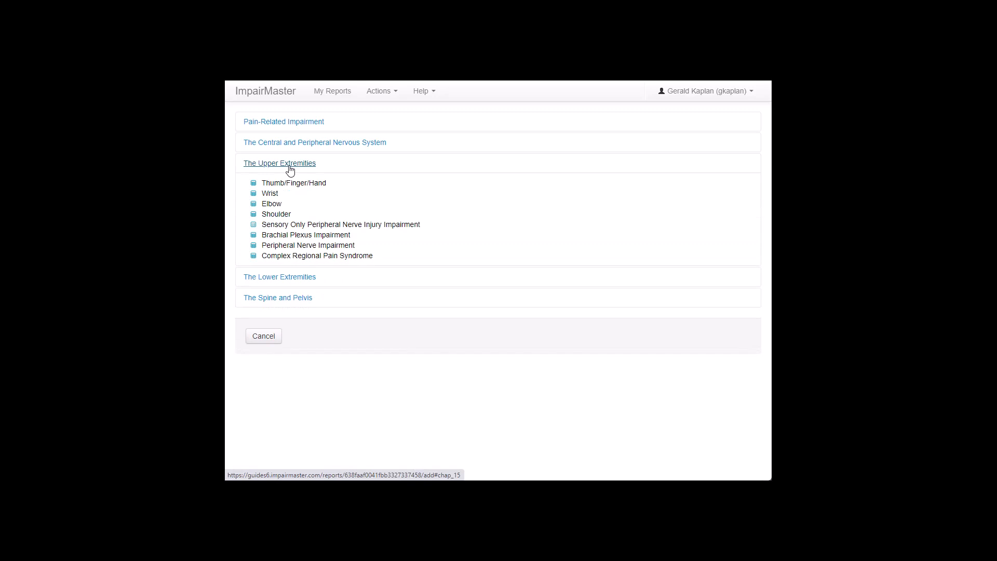
pyautogui.click(279, 215)
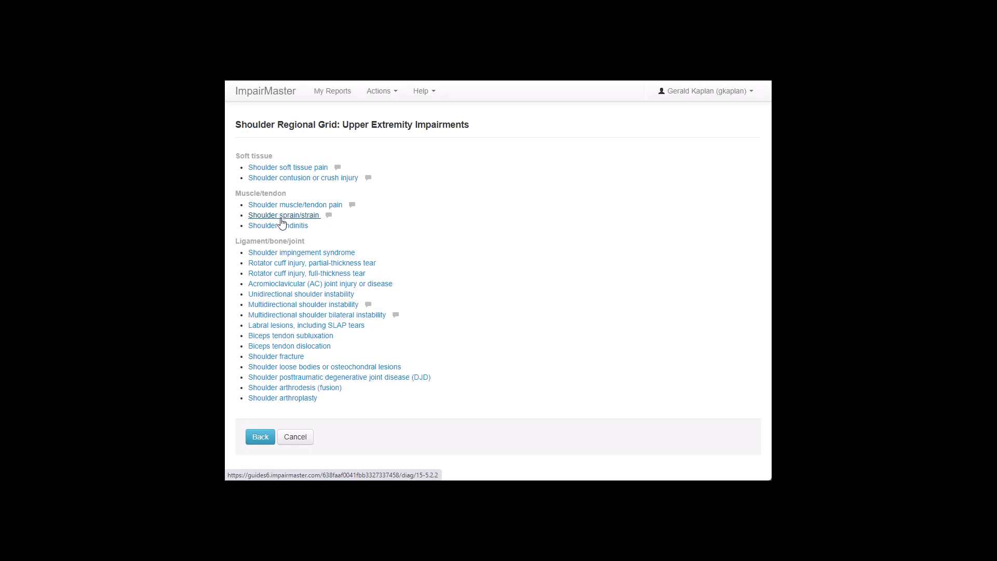
pyautogui.click(286, 216)
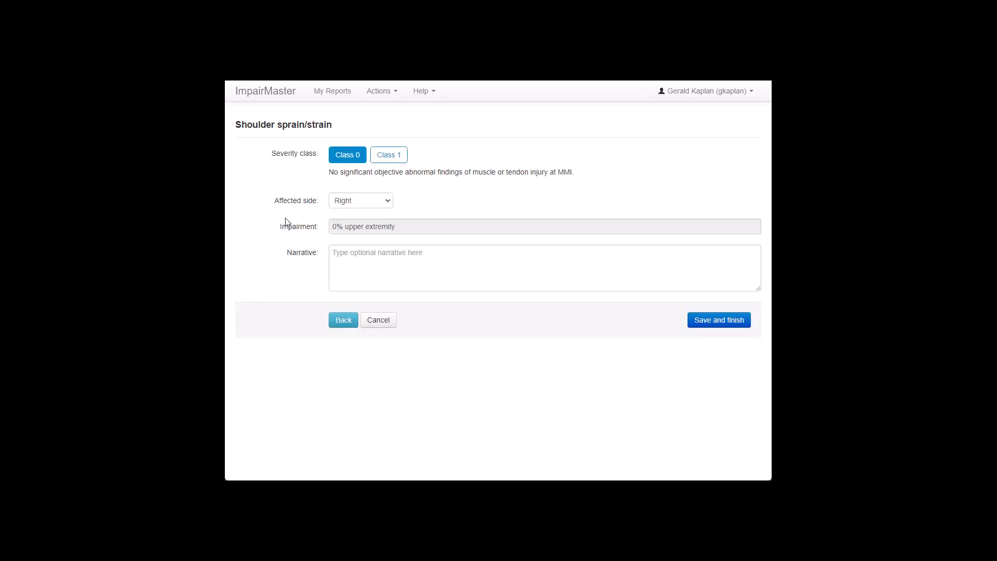
pyautogui.click(391, 158)
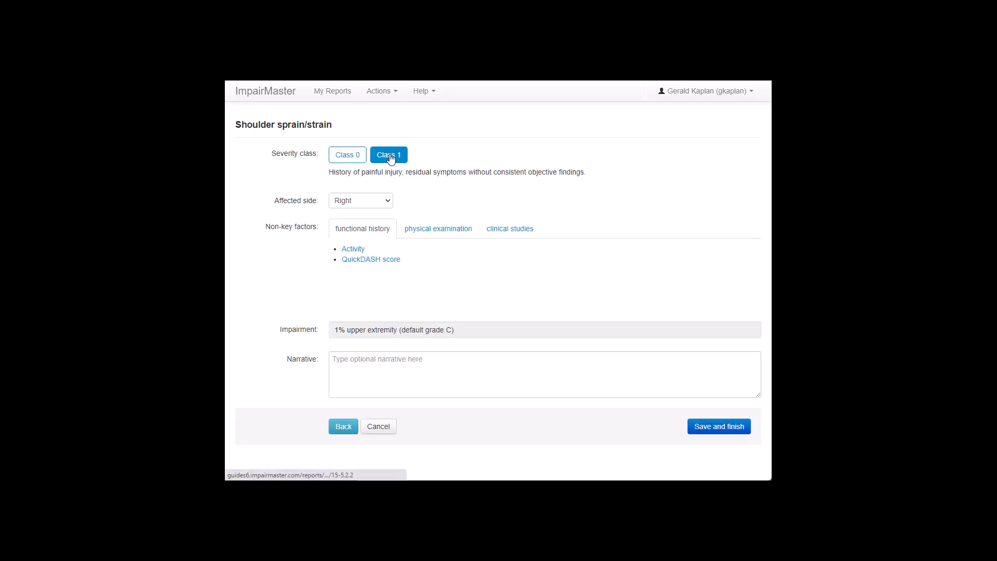
# Step: Add the QuickDASH score as a non-key factor with Grade 3 - 61-80, and save the finished shoulder entry
pyautogui.click(375, 261)
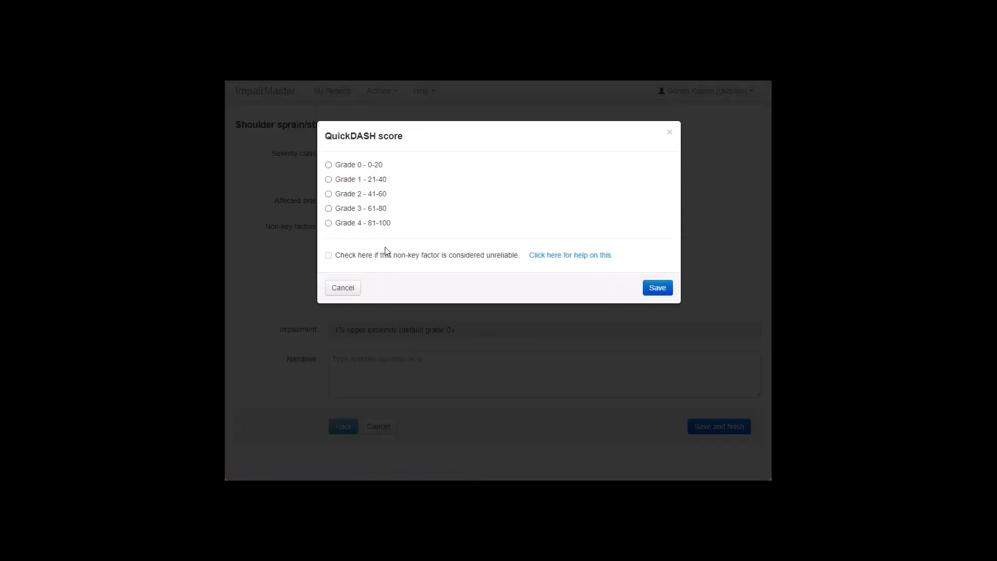
pyautogui.click(329, 208)
pyautogui.click(657, 288)
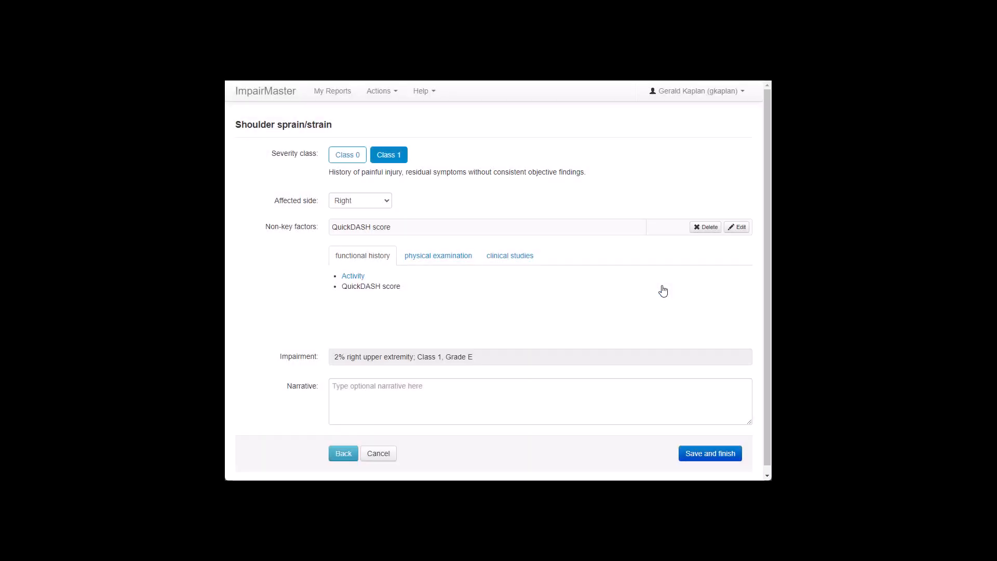
pyautogui.click(716, 460)
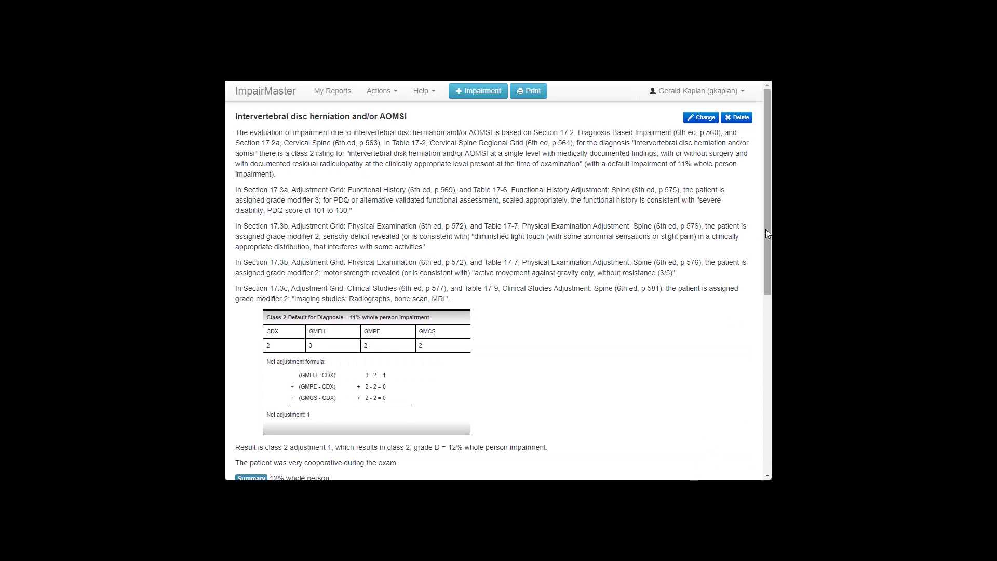
# Step: Examine the final impairment calculation, including the upper extremity conversion and the combined whole person value
pyautogui.moveTo(766, 229); pyautogui.dragTo(761, 432)
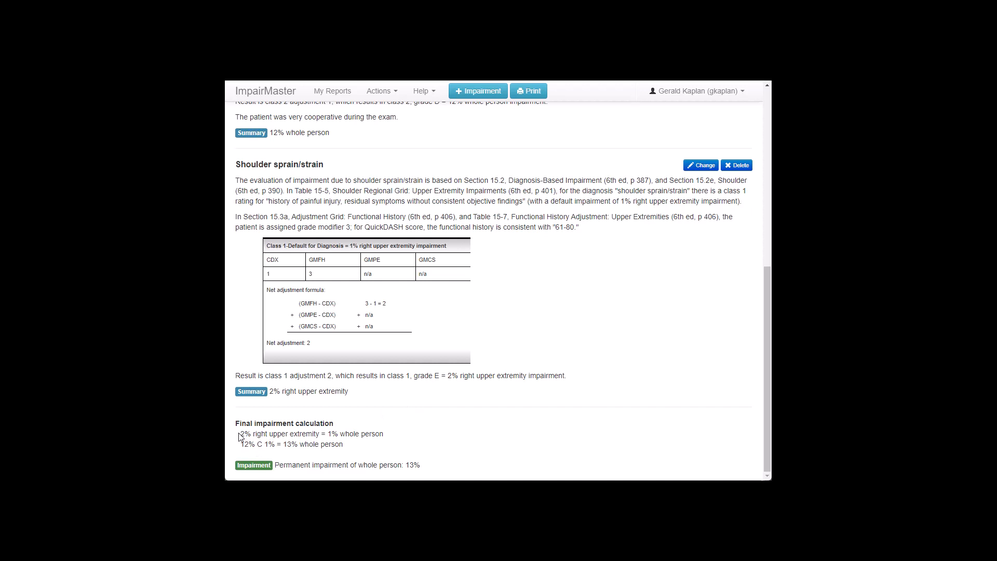
pyautogui.moveTo(240, 434); pyautogui.dragTo(340, 437)
pyautogui.click(382, 441)
pyautogui.moveTo(241, 444); pyautogui.dragTo(257, 444)
pyautogui.click(281, 448)
# Step: Generate the printable PDF of the combined impairment report and look through both of its pages
pyautogui.click(540, 93)
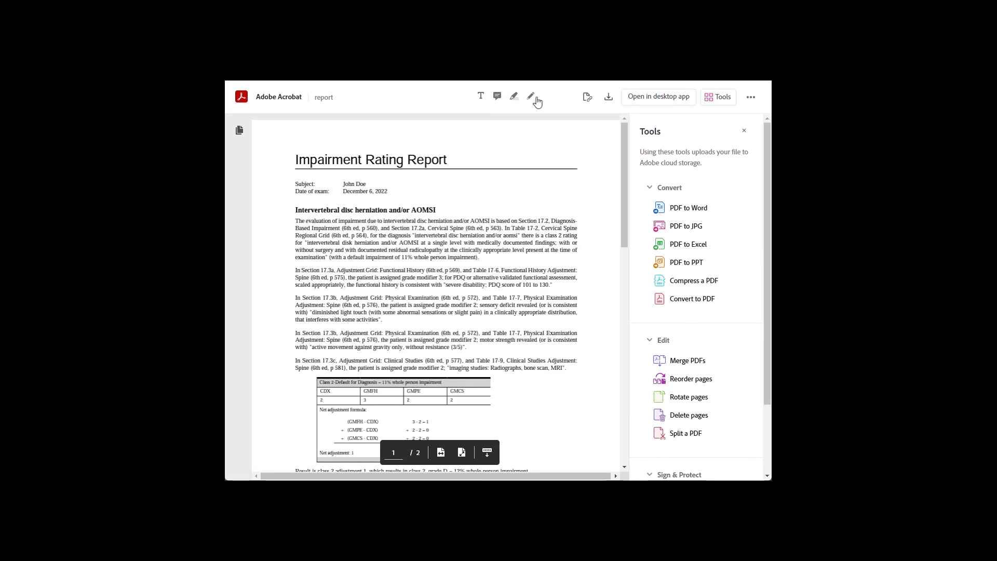
pyautogui.scroll(-6, 508, 177)
pyautogui.scroll(-2, 507, 178)
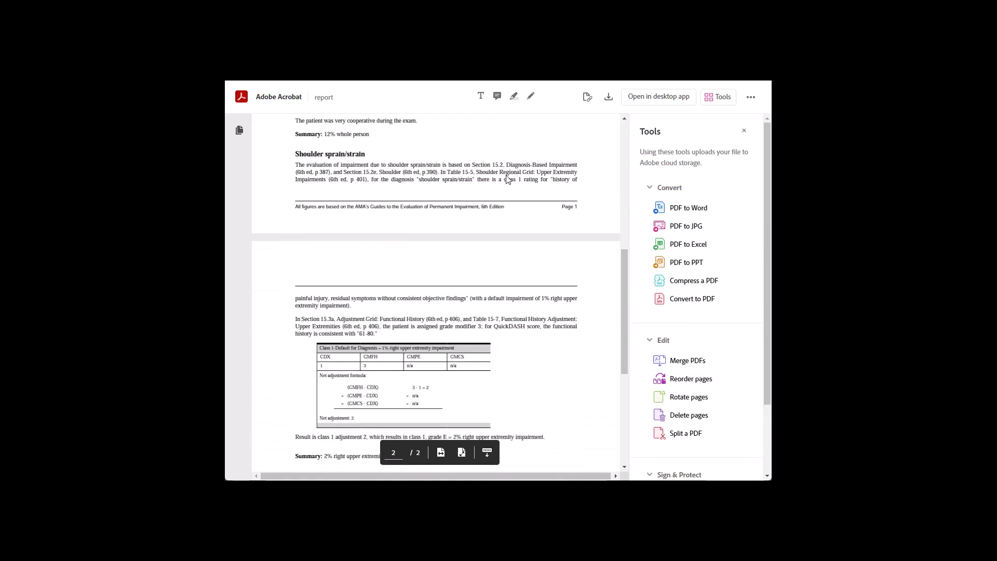
pyautogui.scroll(-5, 508, 178)
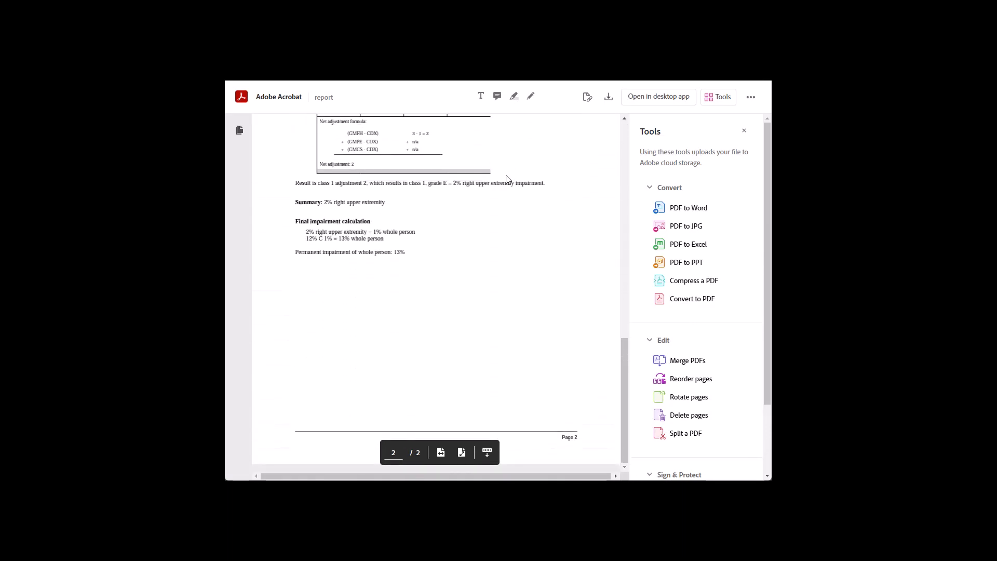
pyautogui.scroll(6, 508, 178)
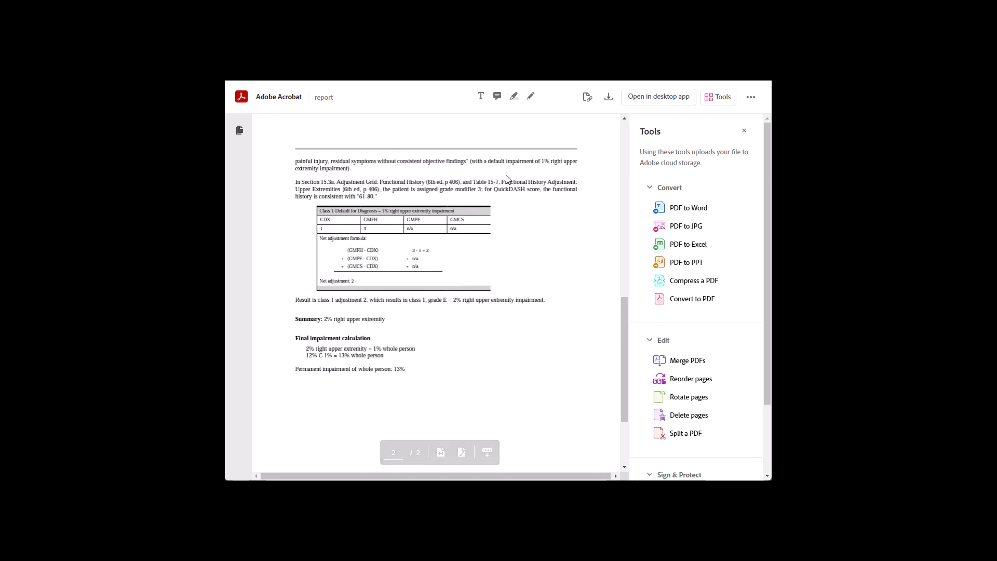
pyautogui.scroll(6, 508, 178)
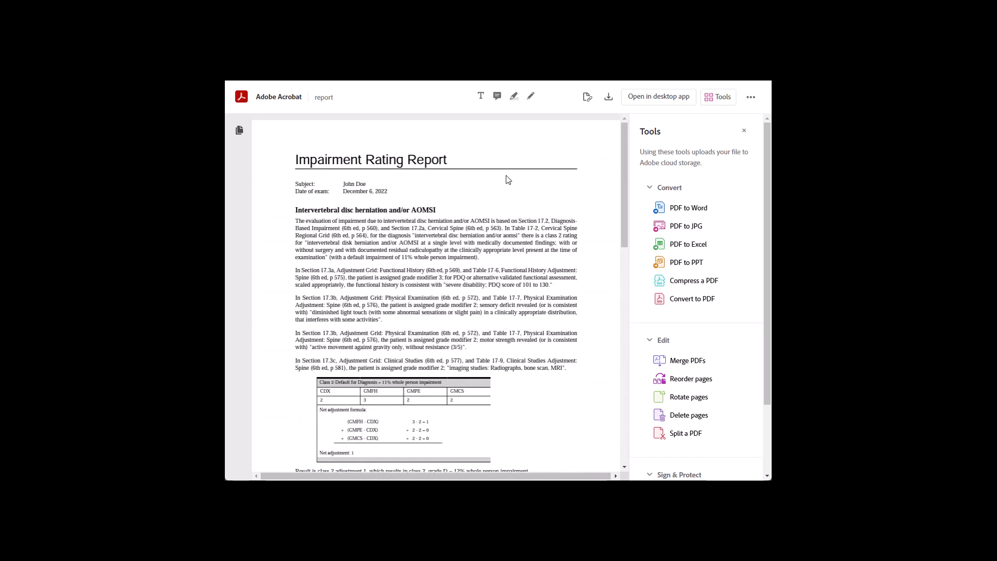